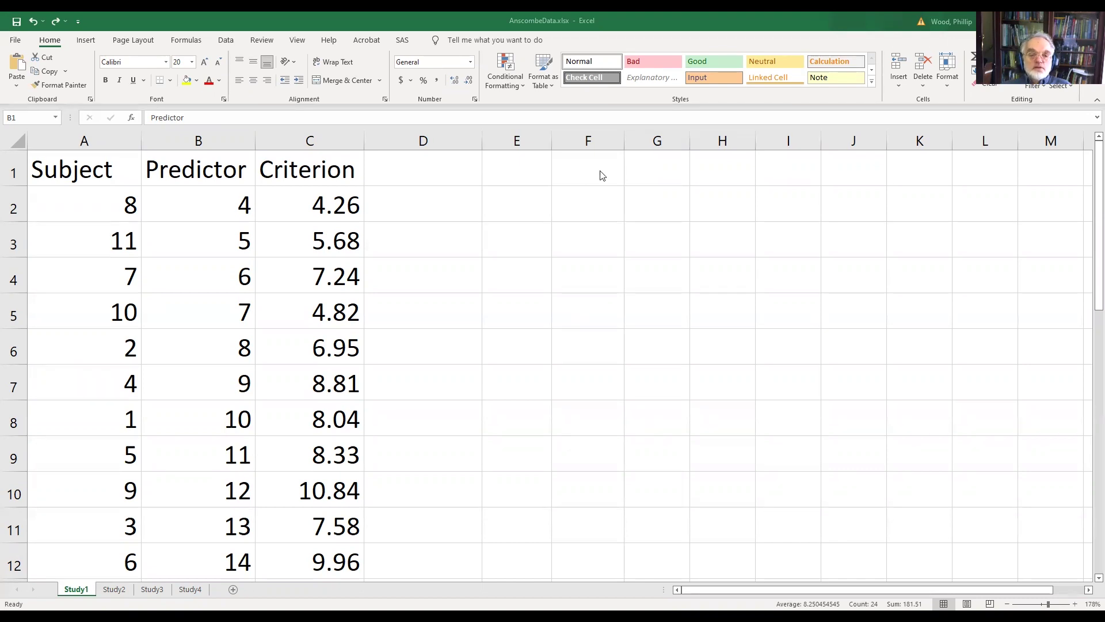
Step: Examine the Subject, Predictor and Criterion columns of the Study1 data, including the first subject's values
left_click(198, 166)
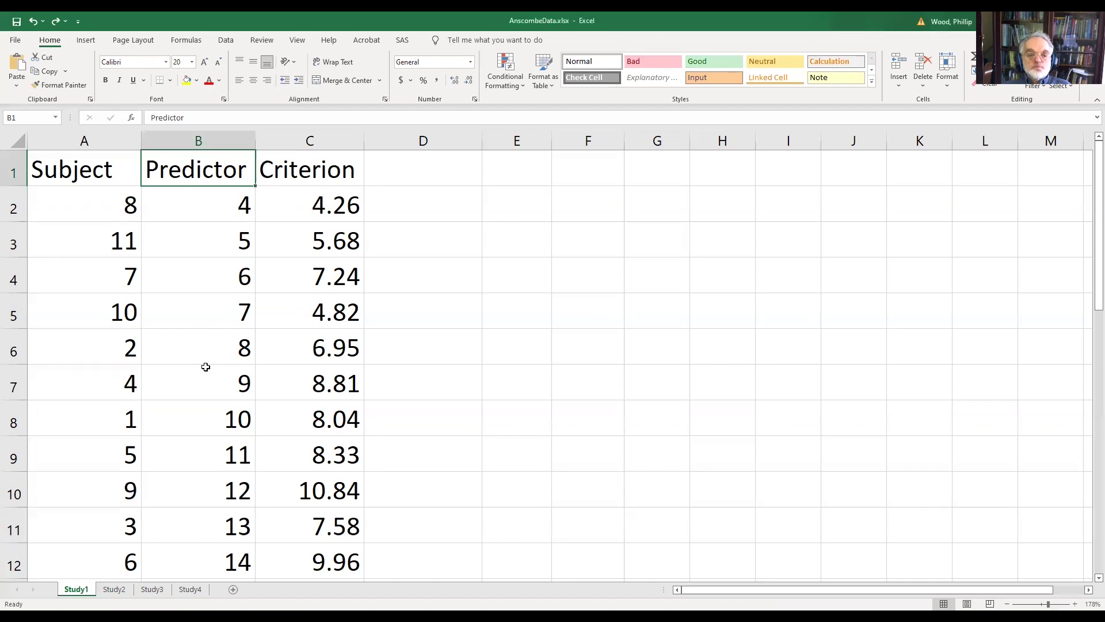
double_click(229, 172)
key("Escape")
left_click_drag(229, 172, 236, 232)
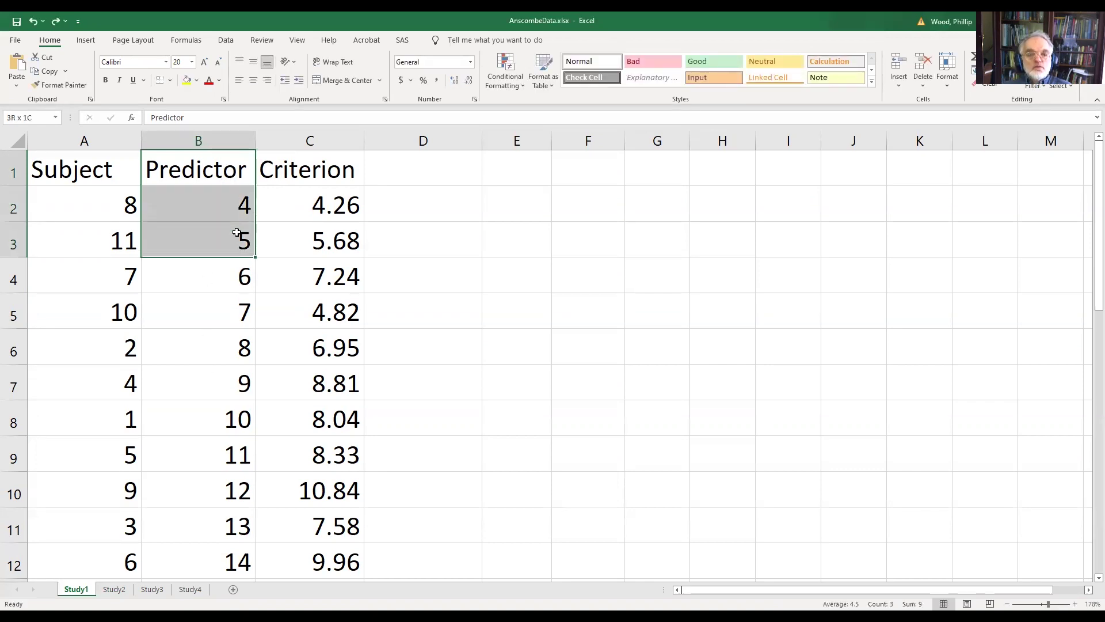
left_click(85, 172)
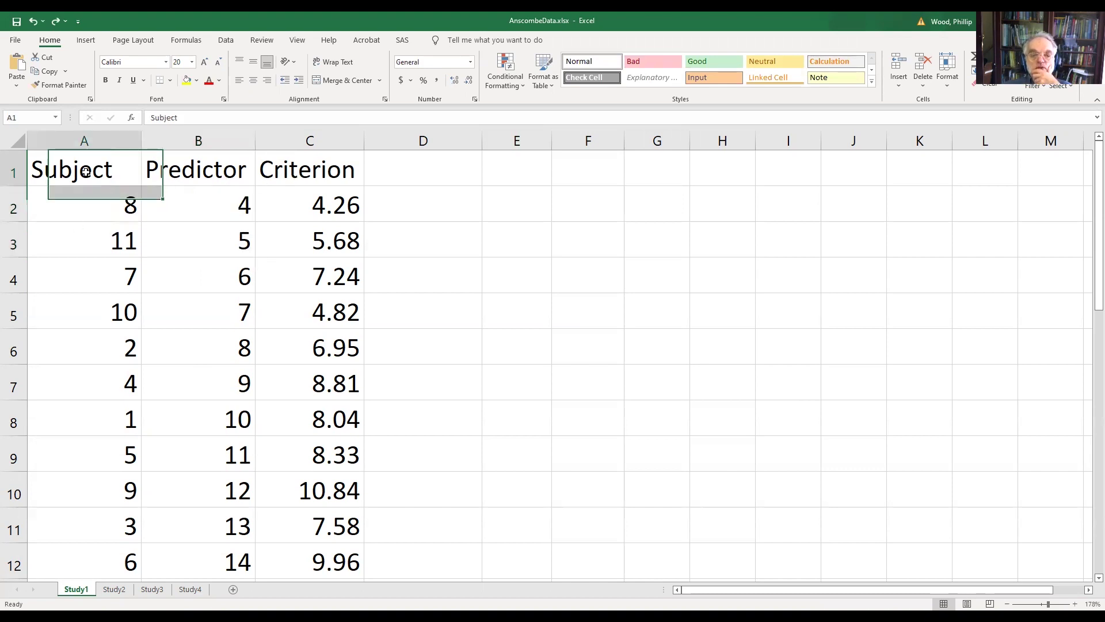
left_click(90, 212)
left_click(179, 210)
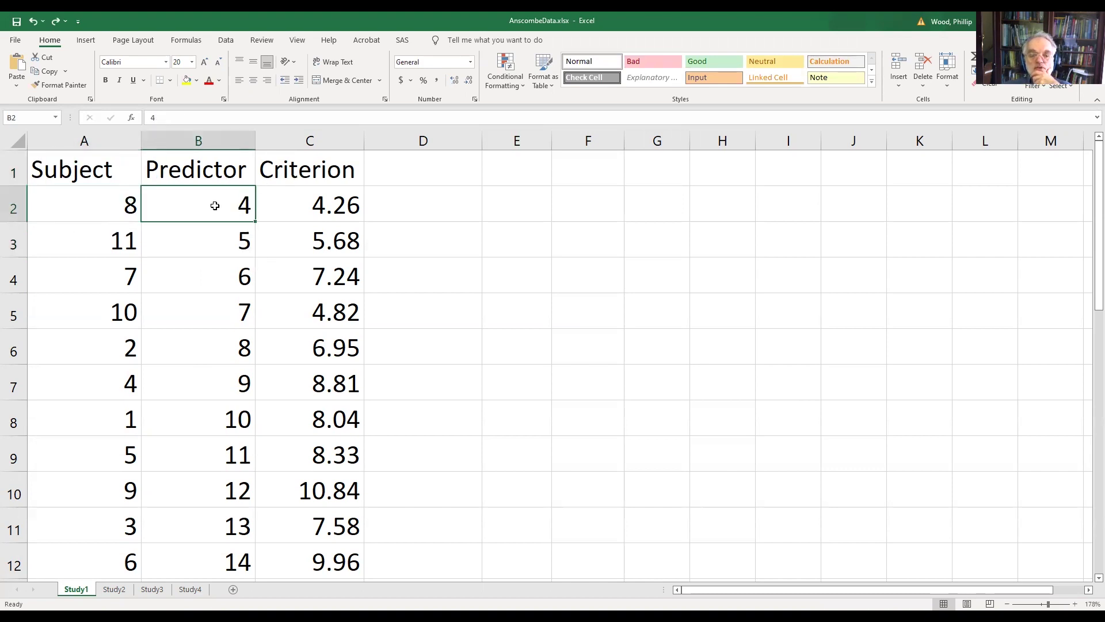
left_click(320, 202)
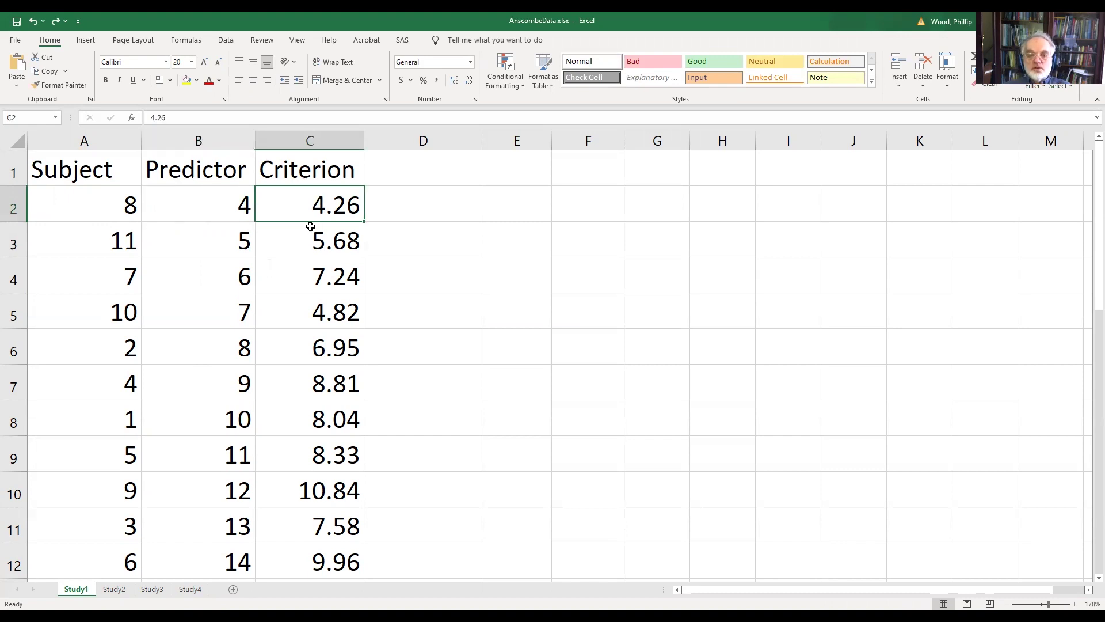
Step: Insert a markers-only scatter chart of the Predictor and Criterion columns and place it beside the data
left_click(229, 158)
left_click_drag(217, 141, 296, 222)
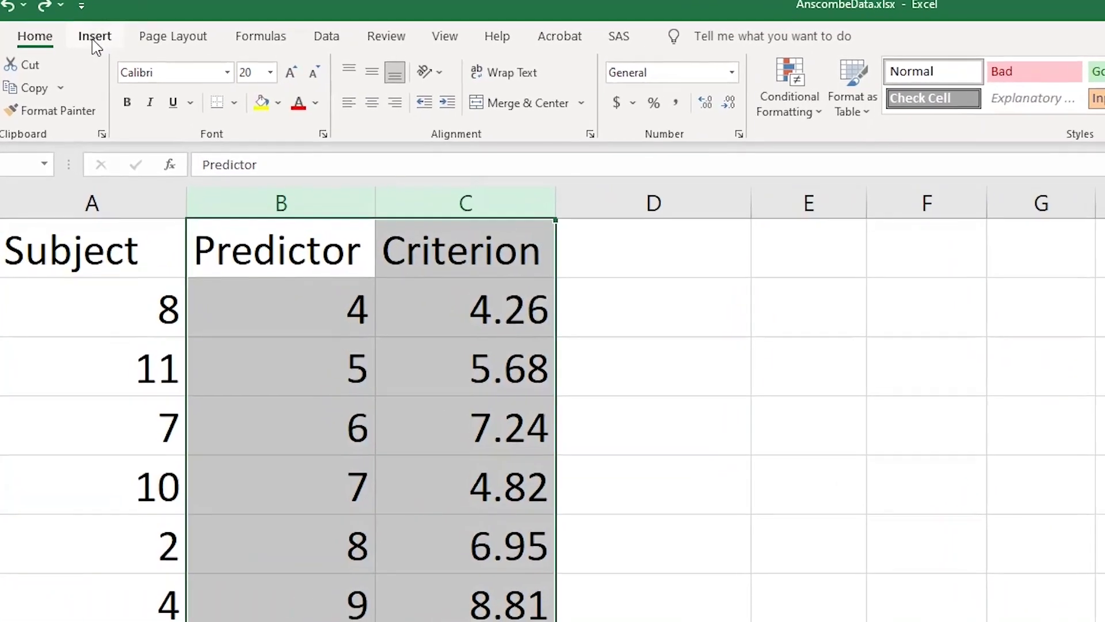
left_click(95, 40)
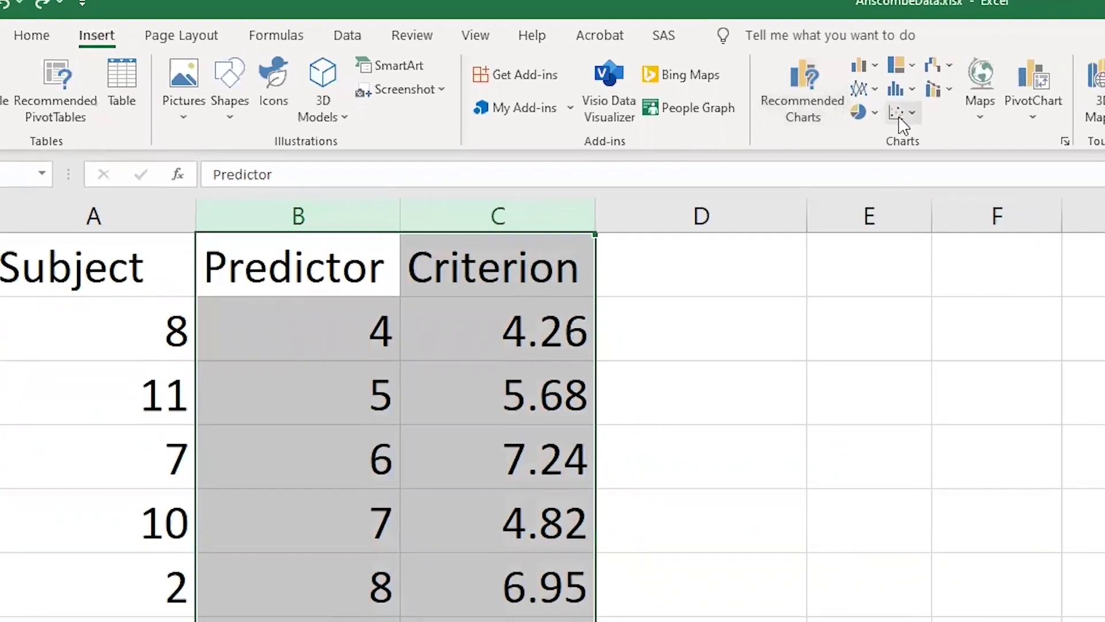
left_click(835, 109)
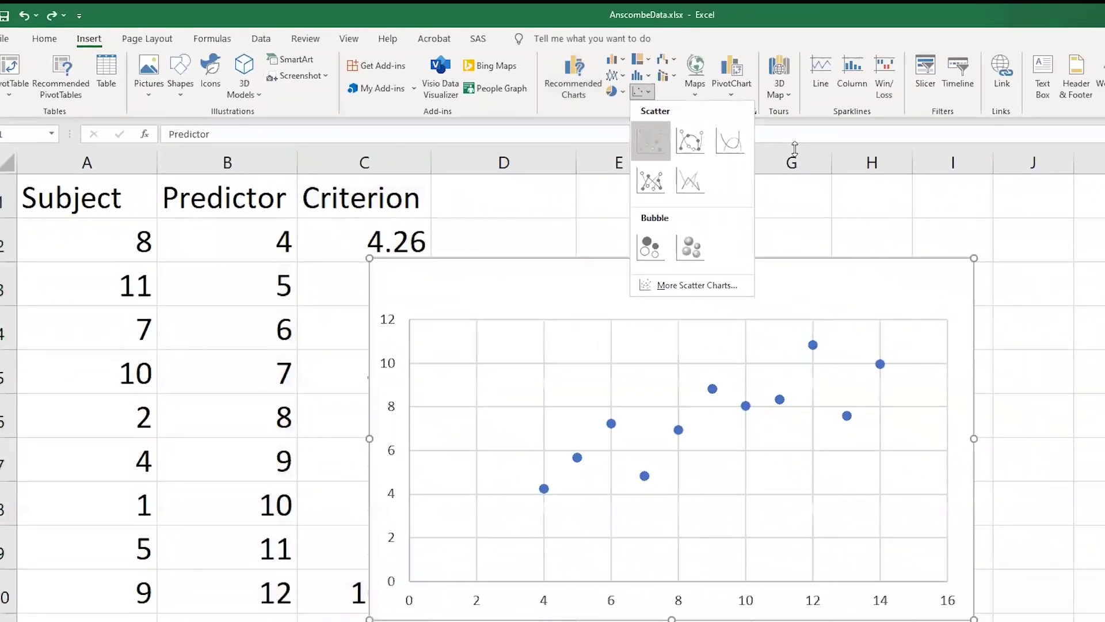
left_click(771, 162)
left_click_drag(418, 248, 526, 192)
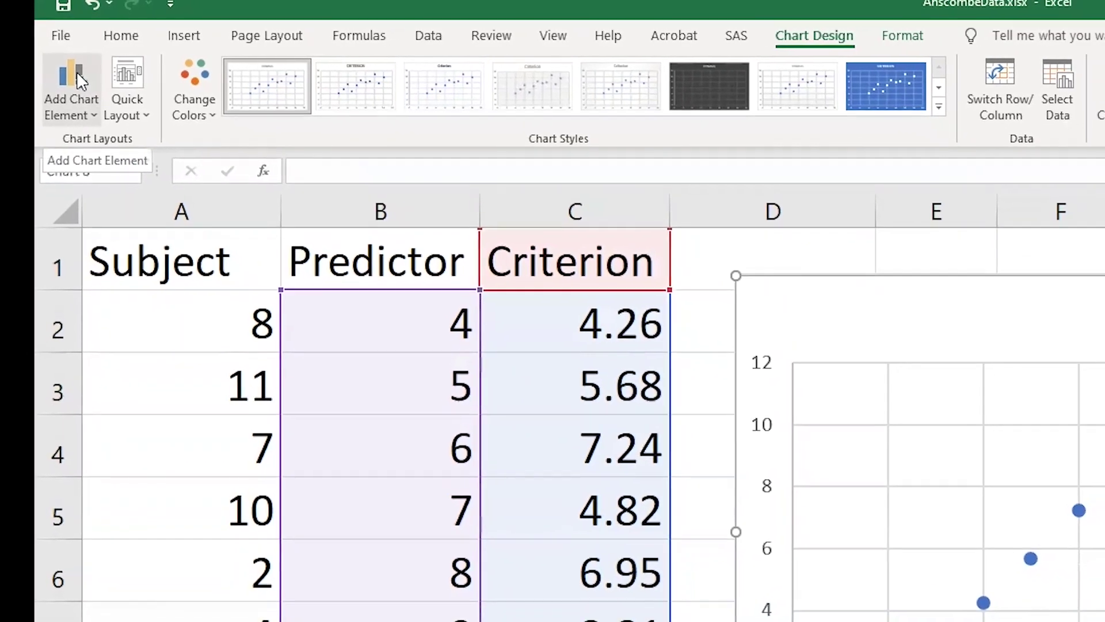
Step: Add a linear trendline to the scatter chart
left_click(68, 69)
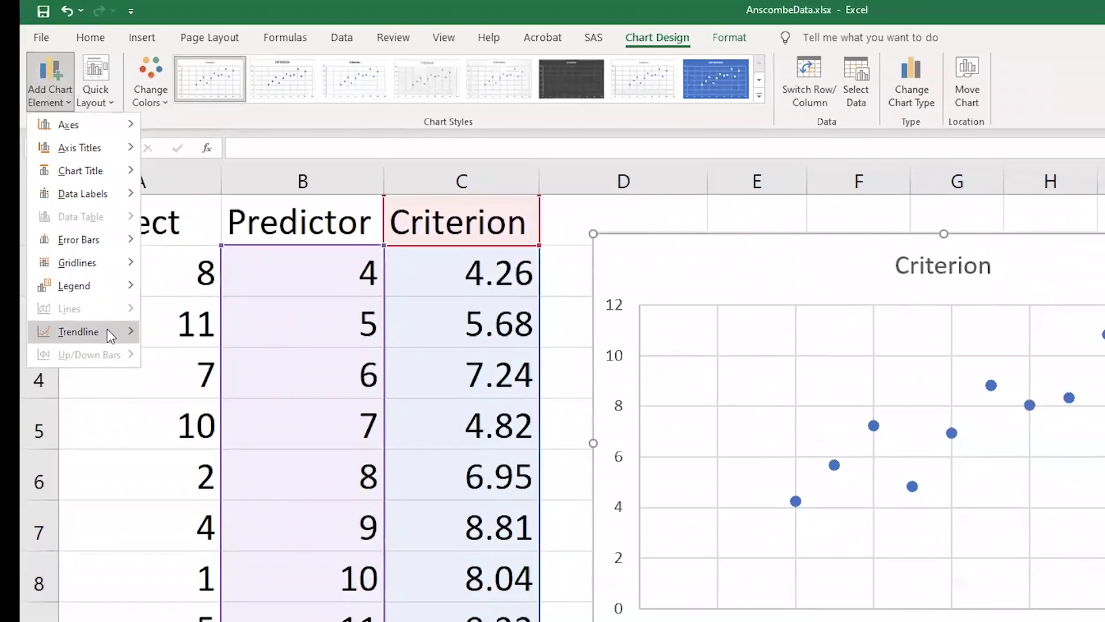
left_click(114, 343)
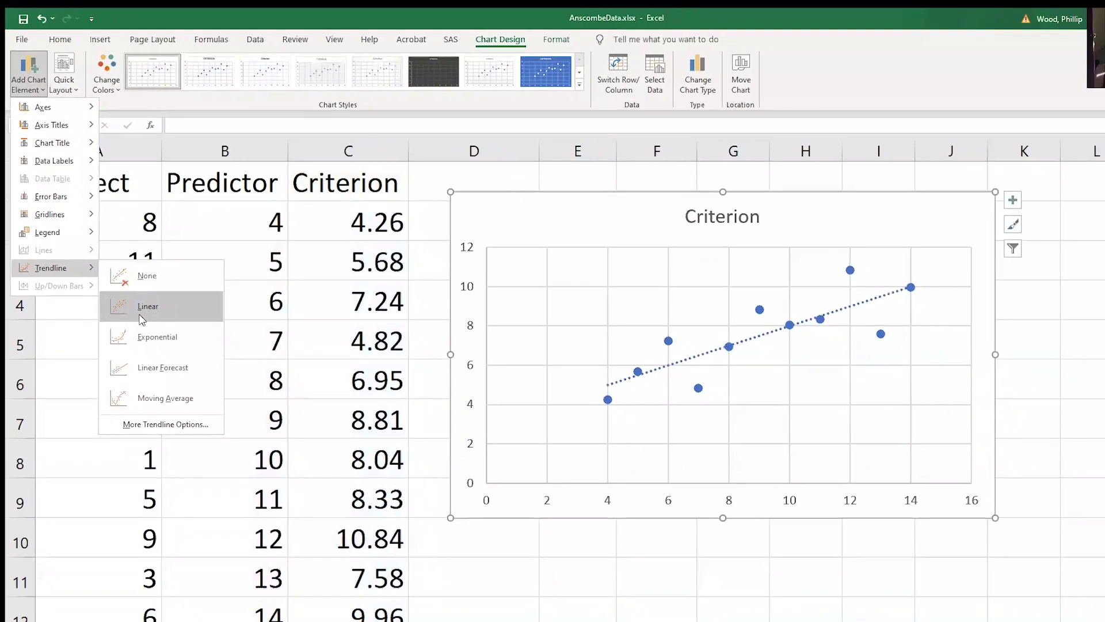
left_click(149, 325)
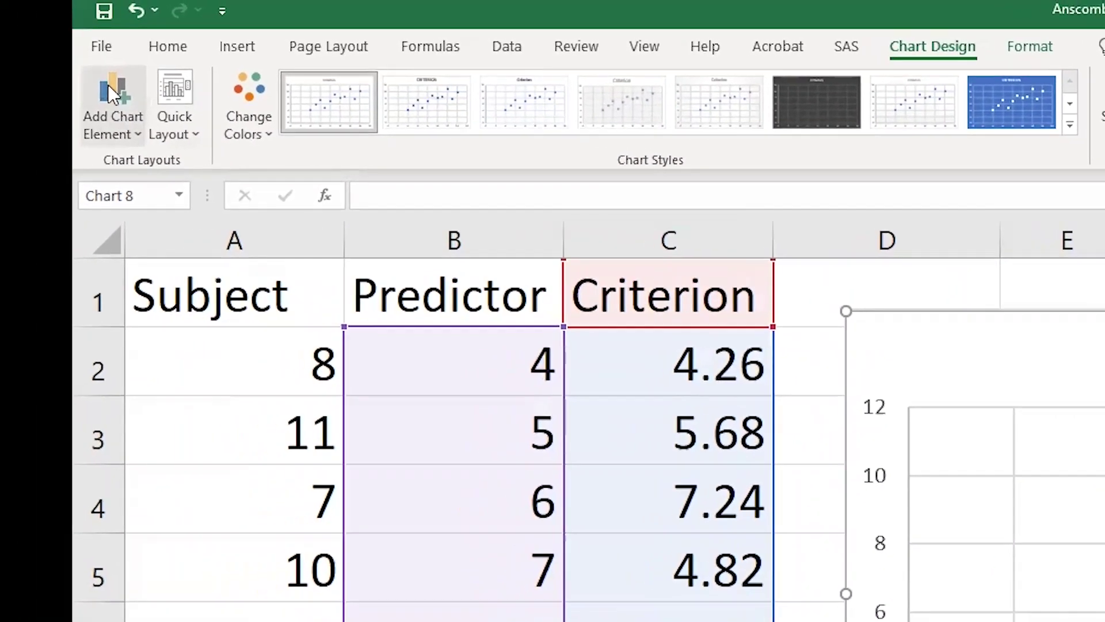
Step: Show the linear trendline's equation and R-squared value on the chart
left_click(22, 81)
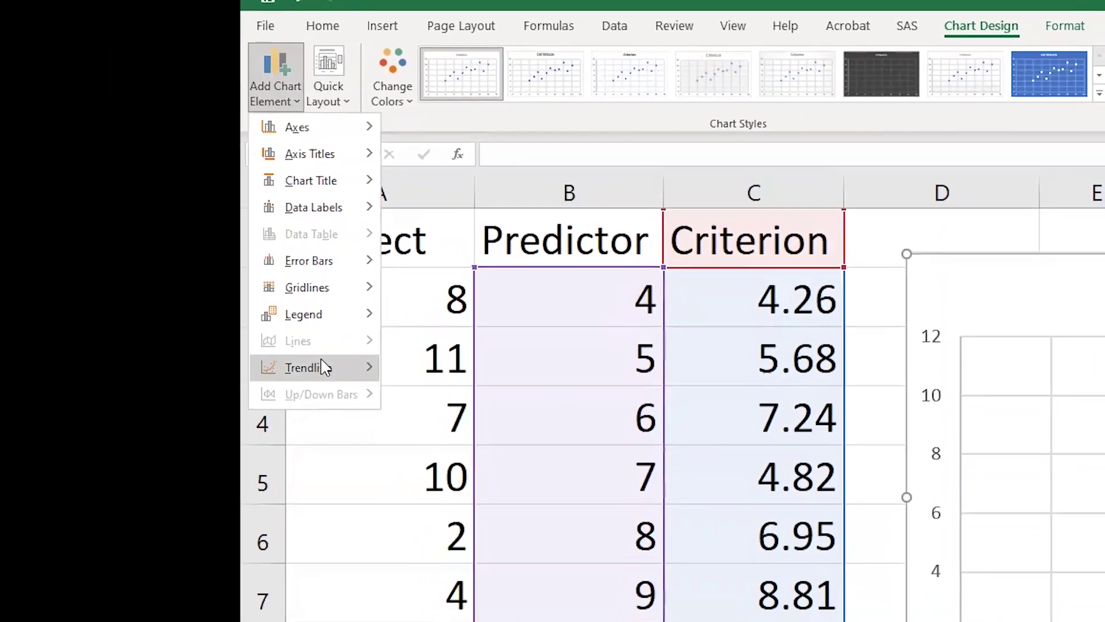
mouse_move(244, 407)
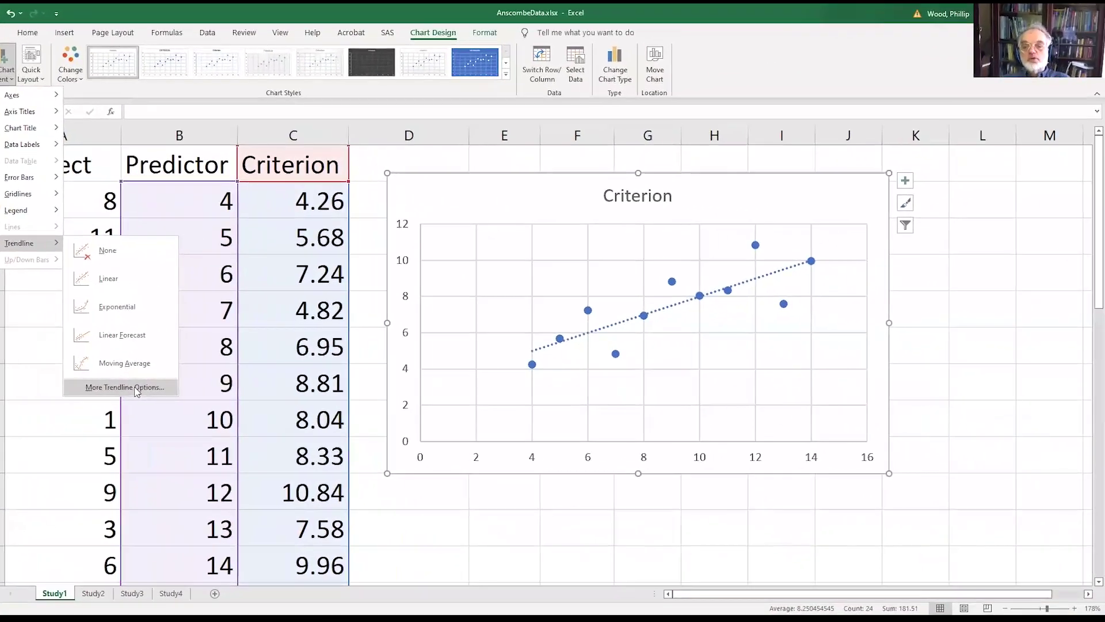
left_click(137, 387)
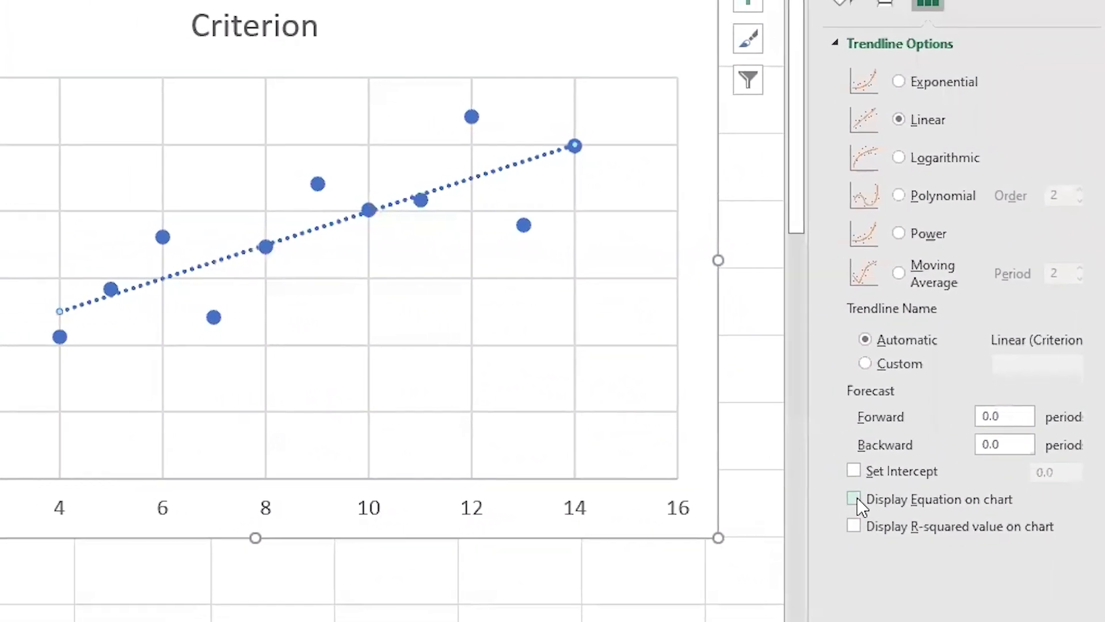
left_click(827, 509)
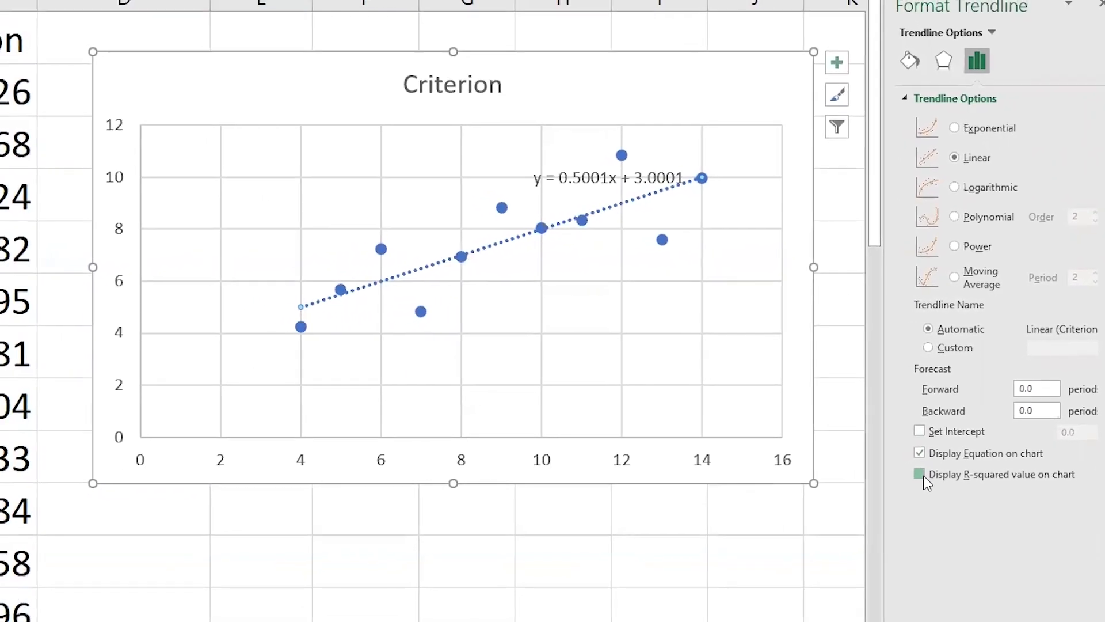
left_click(920, 474)
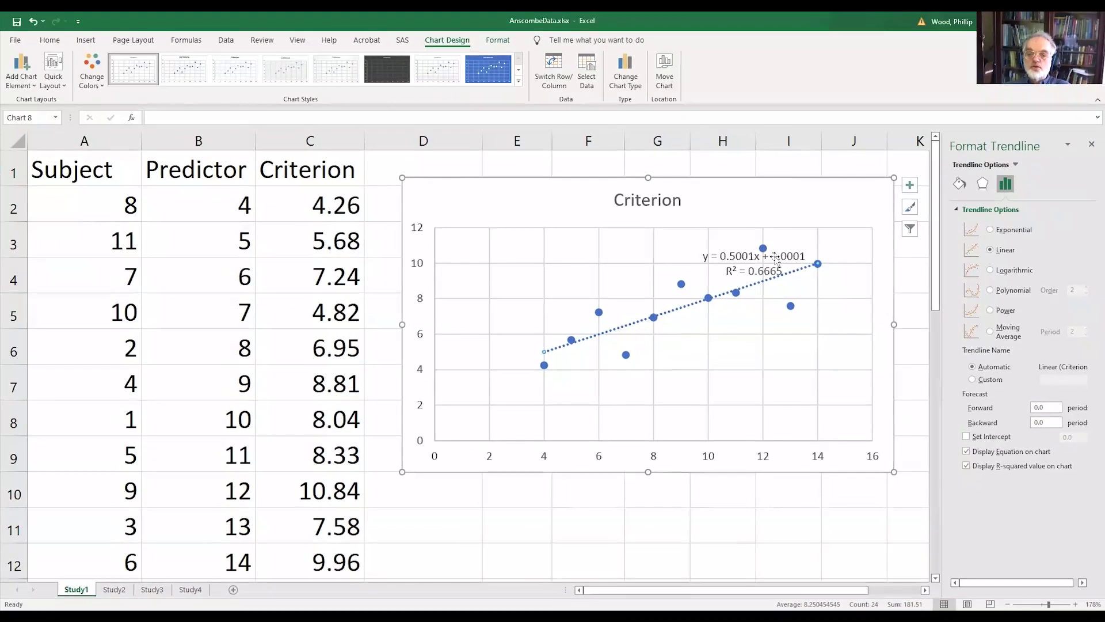
Step: Move the trendline equation label below the line and set its text size to 18
left_click(715, 212)
left_click_drag(766, 257, 732, 362)
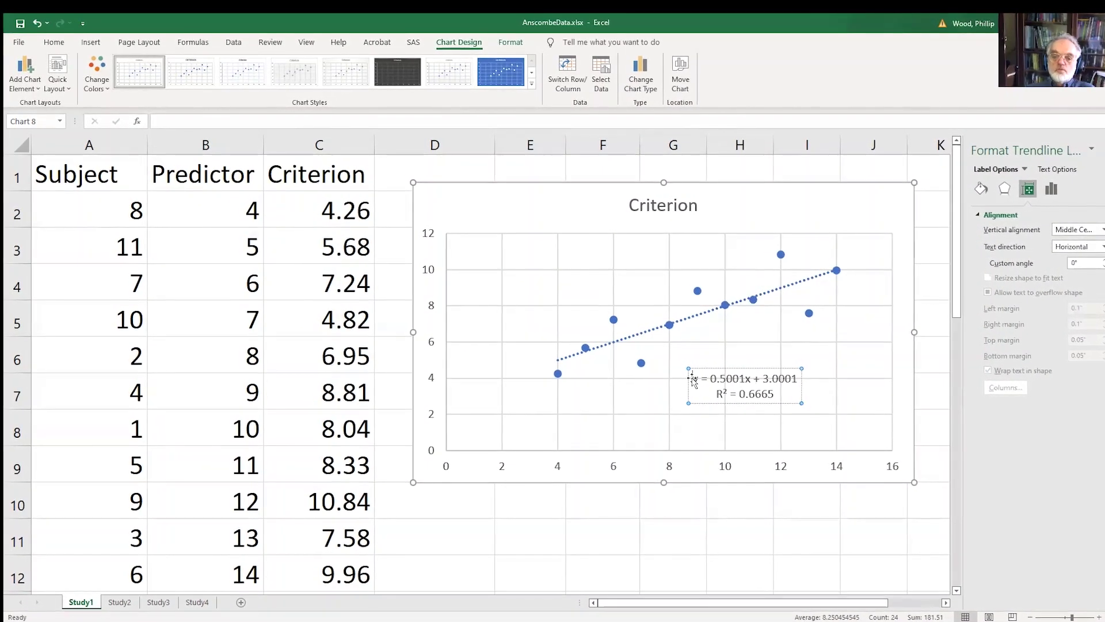
left_click_drag(693, 378, 768, 391)
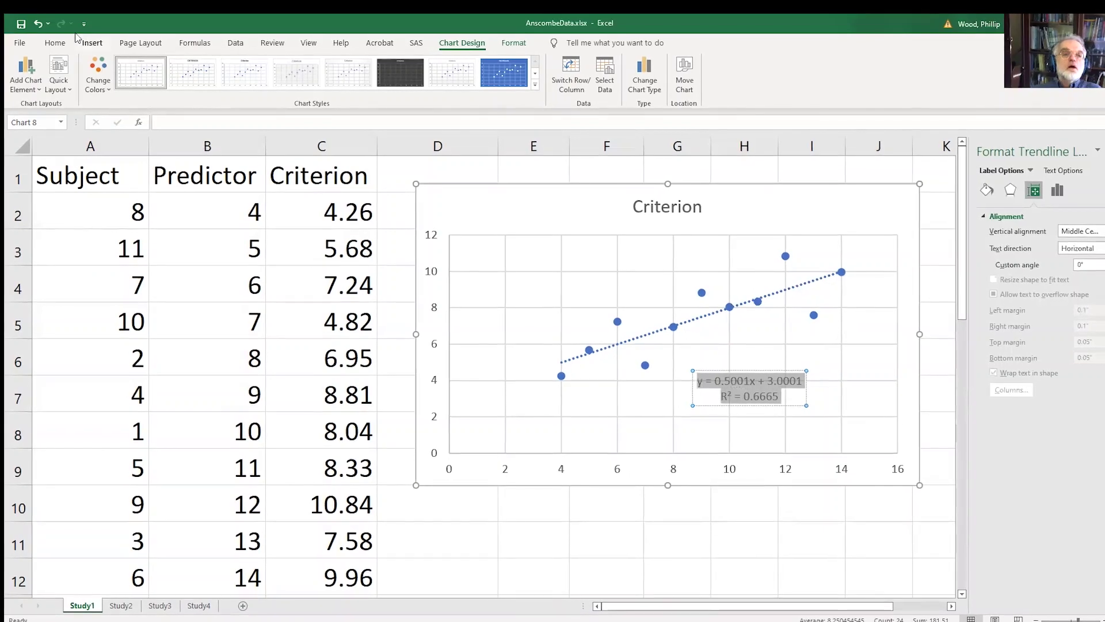
left_click(55, 43)
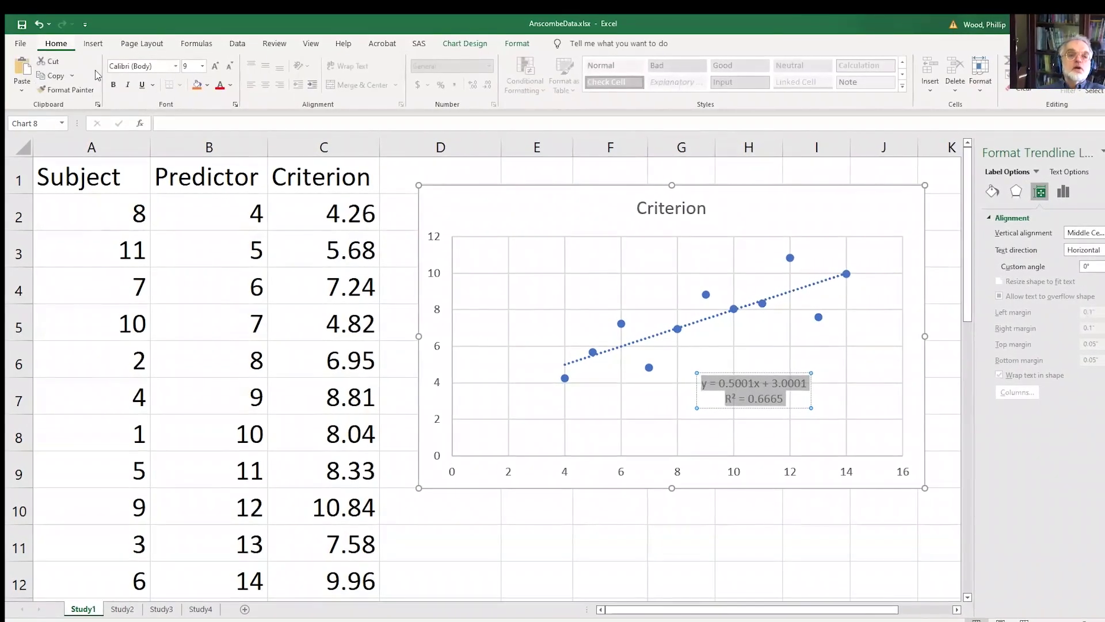
left_click(203, 66)
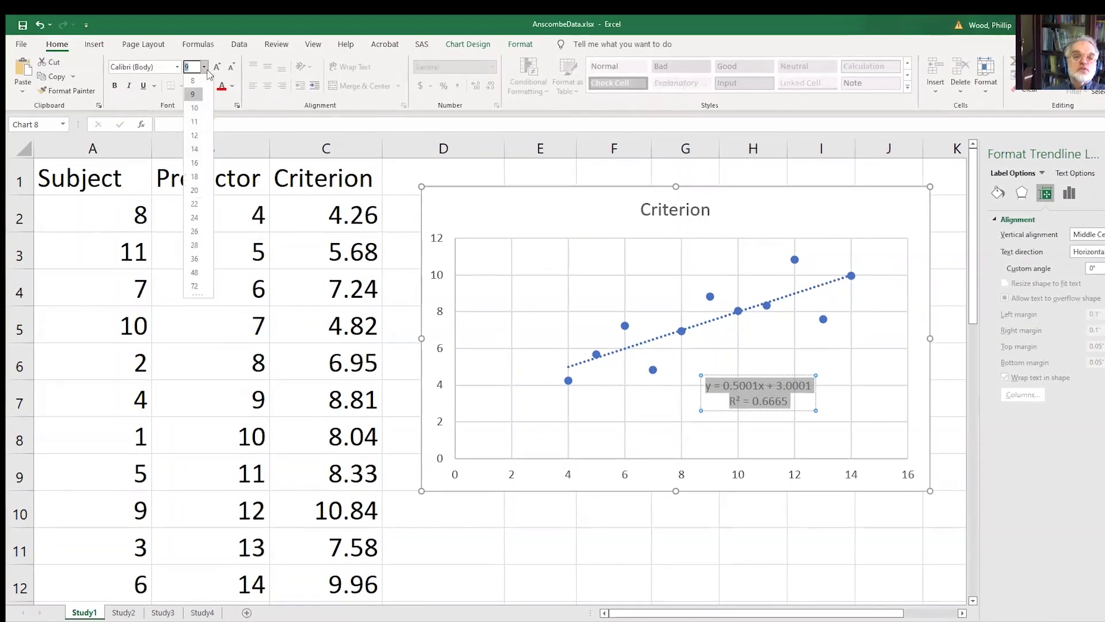
left_click(195, 178)
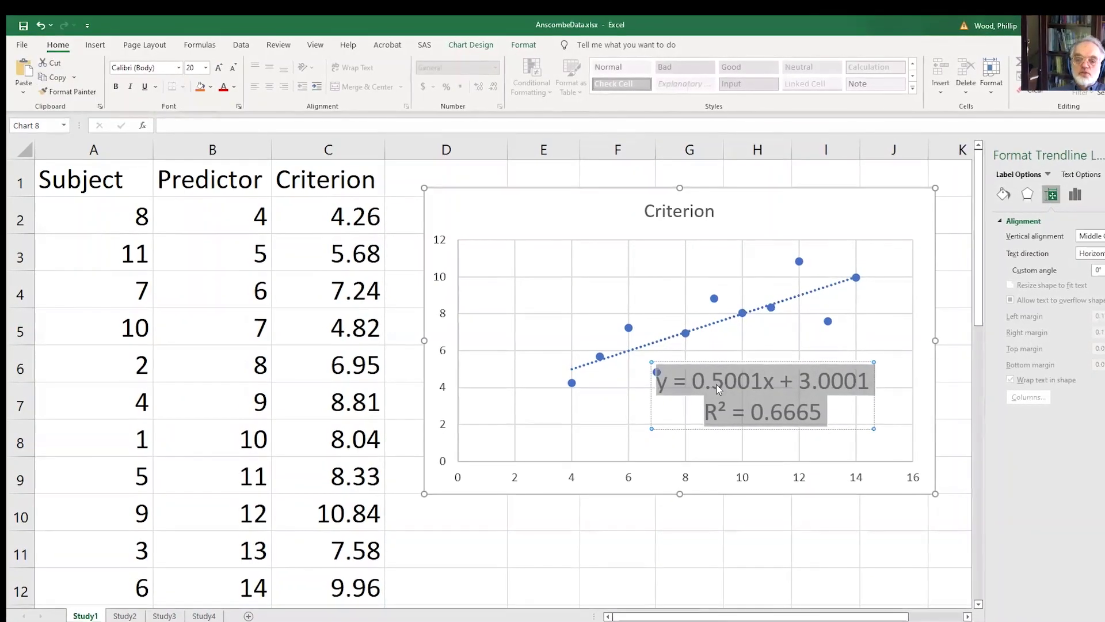
Step: Shorten the equation in the trendline label to y = 0.5x + 3.0
left_click(745, 381)
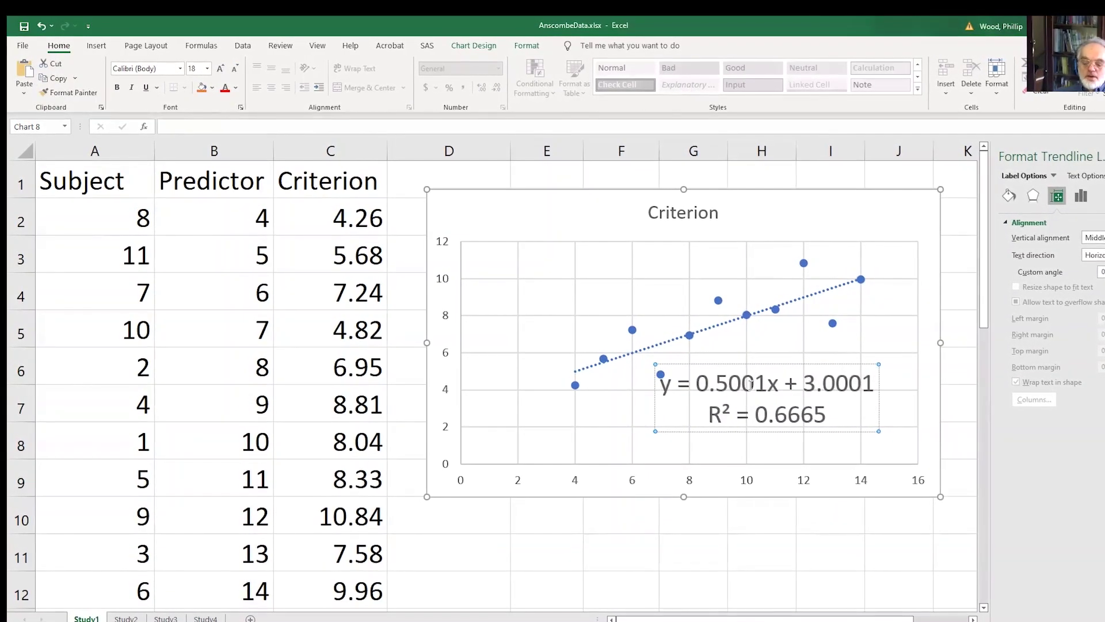
key("BackSpace")
key("BackSpace")
key("BackSpace")
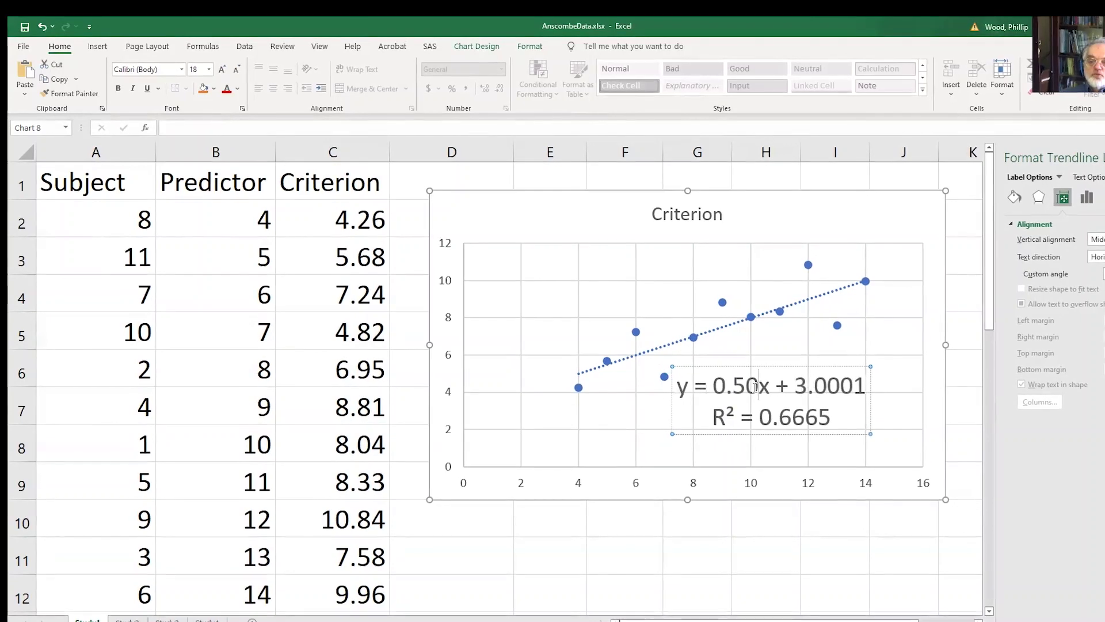
left_click(863, 387)
key("BackSpace")
key("BackSpace")
key("BackSpace")
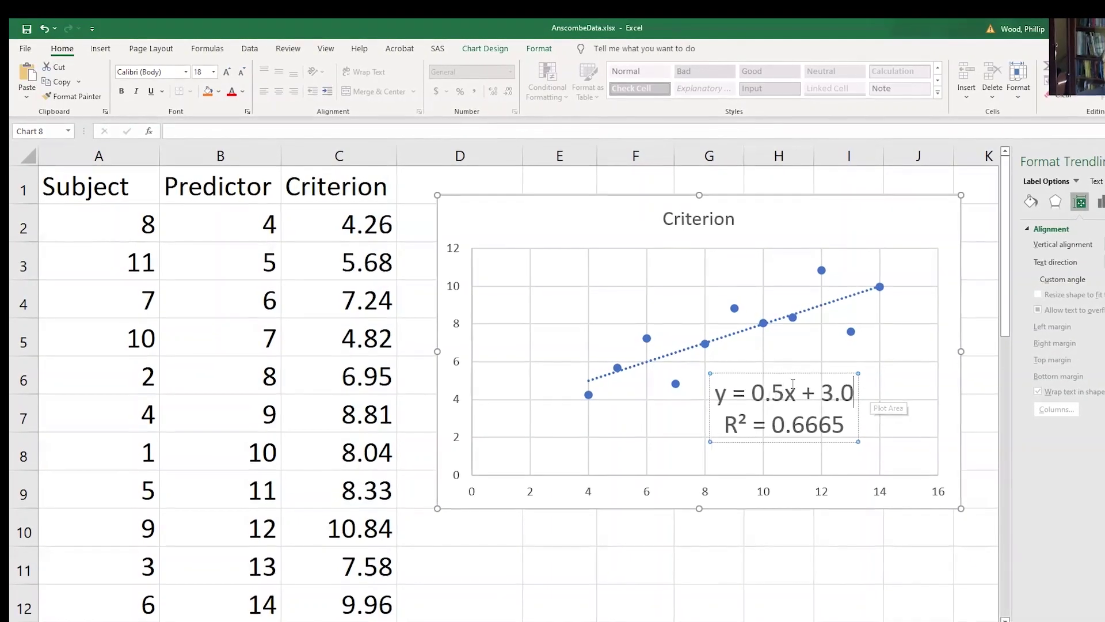
Step: Round the R² value in the trendline label to 0.67
left_click(829, 424)
key("Delete")
key("Delete")
key("BackSpace")
type("7")
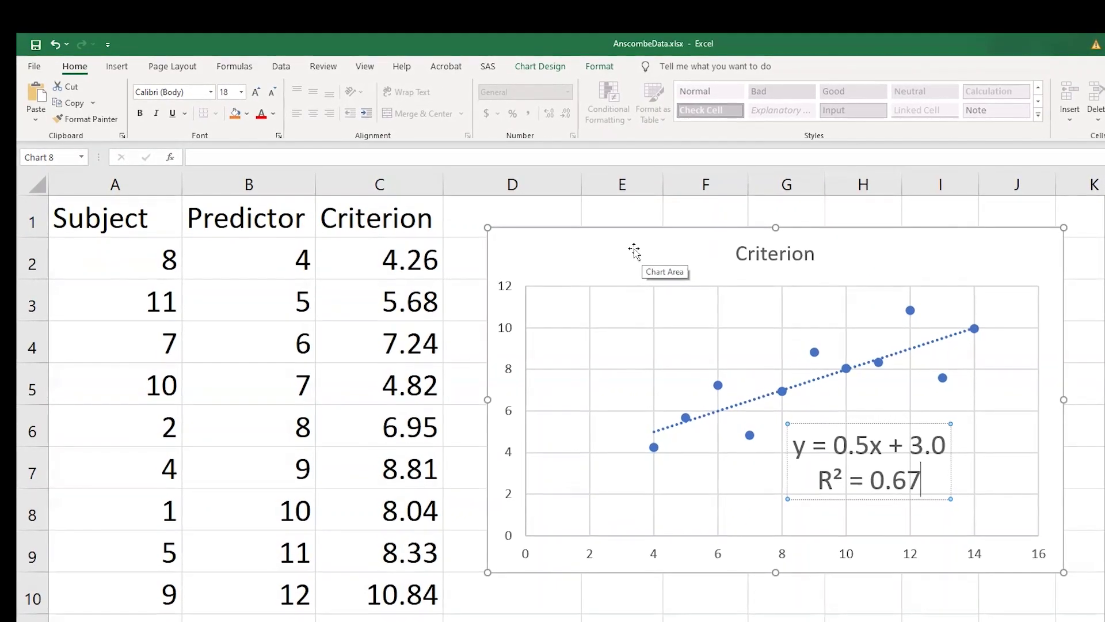
Step: Shift the chart away from the Criterion column and enter the heading Predicted in cell D1
left_click_drag(635, 249, 697, 265)
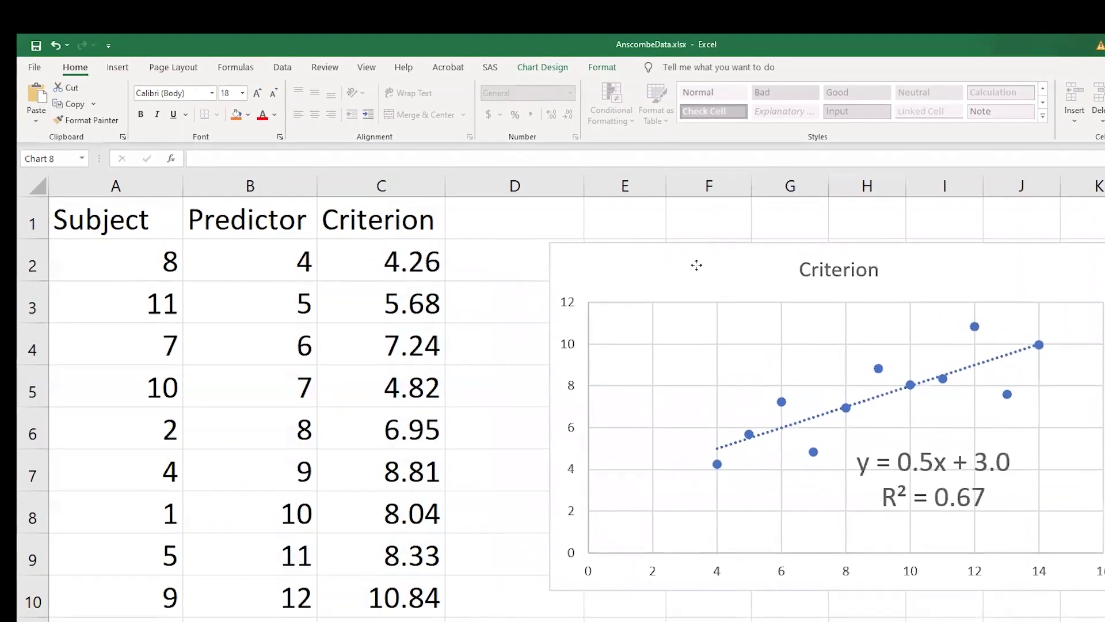
left_click(490, 226)
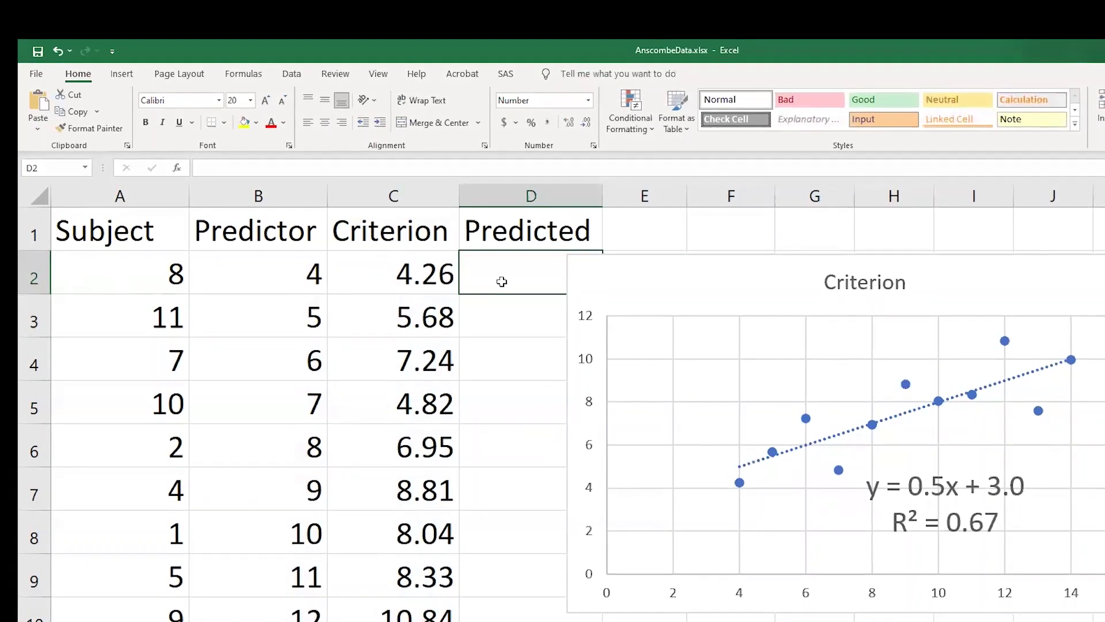
Step: Enter the formula =.5*B2+3 in cell D2 and move the chart clear of column D
type("=")
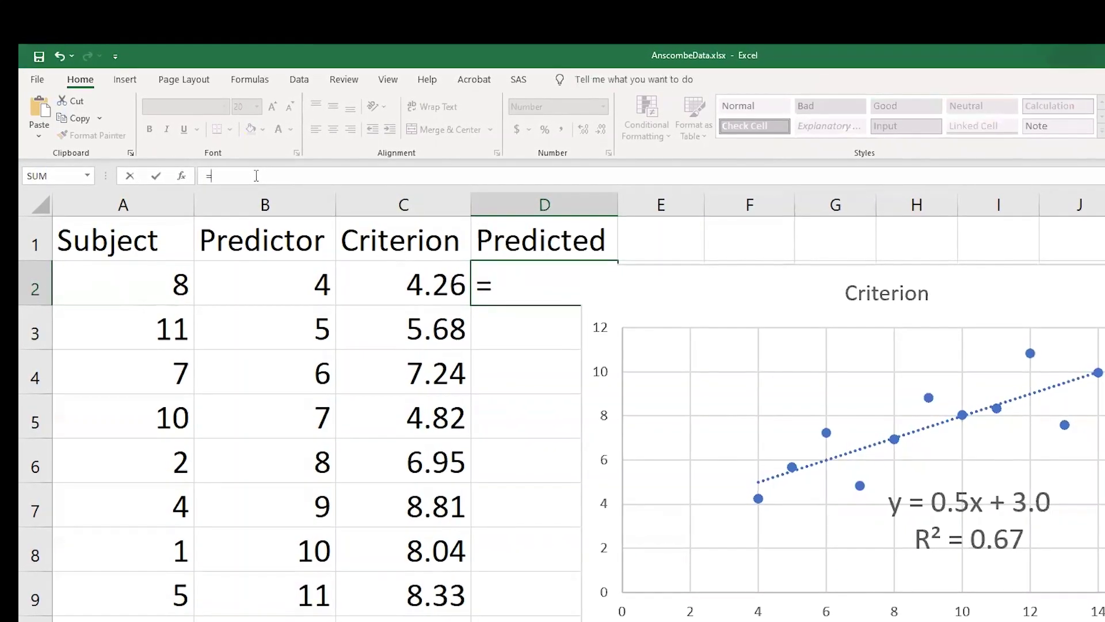
type(".5")
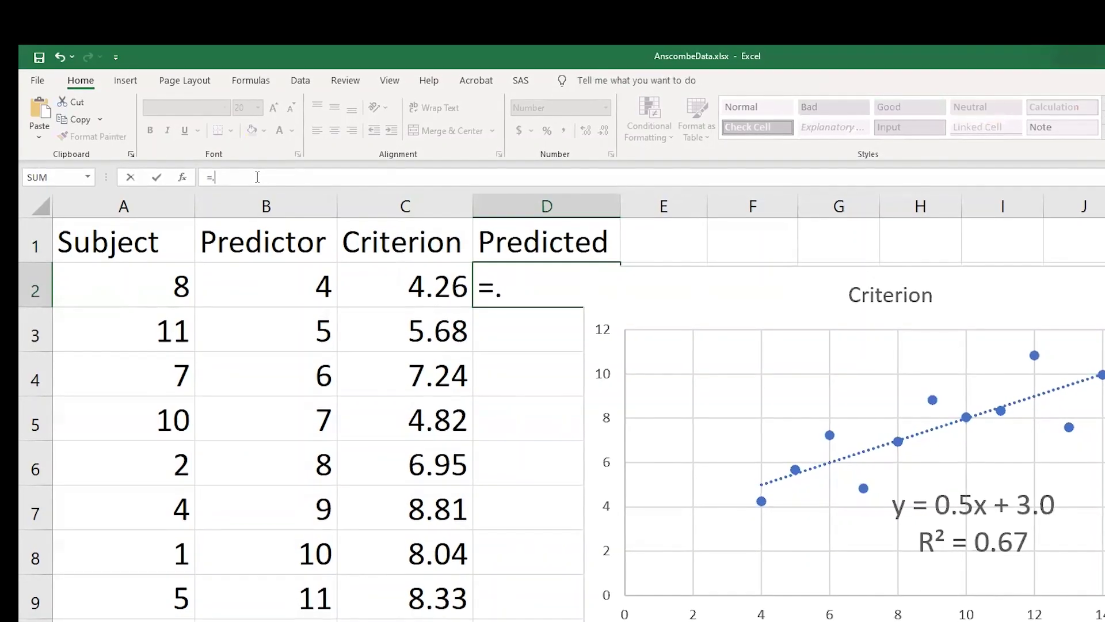
type("*")
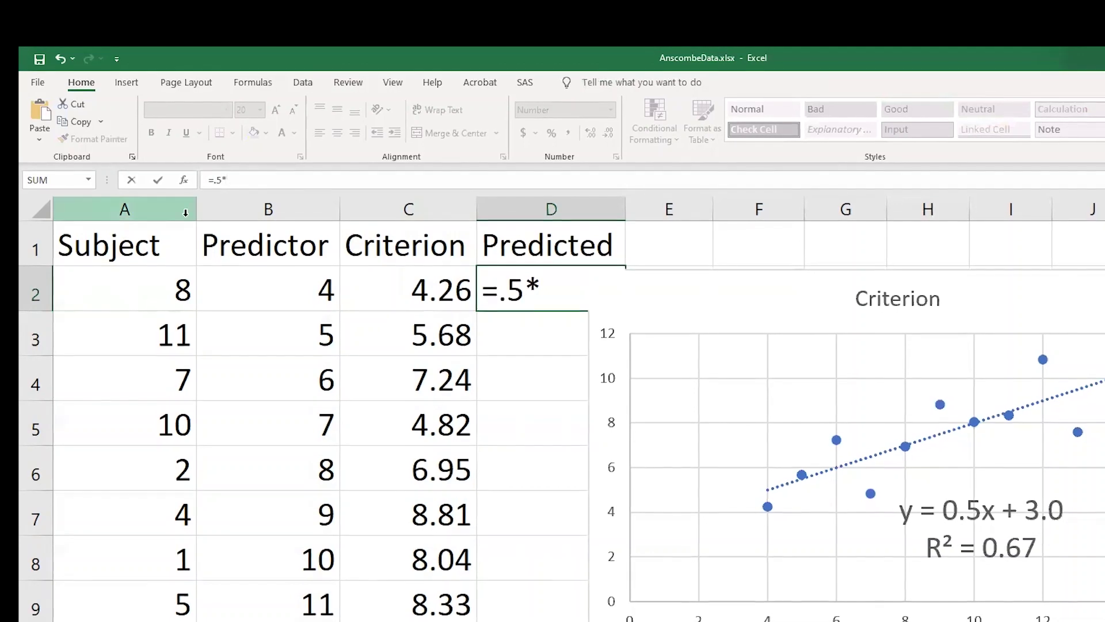
left_click(273, 278)
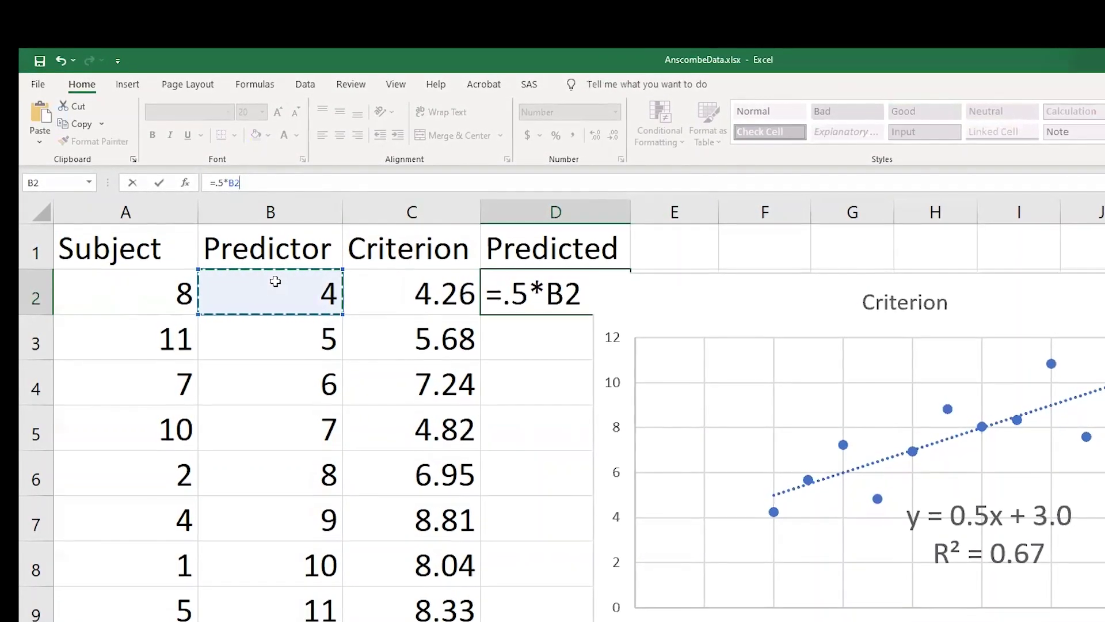
type("+3")
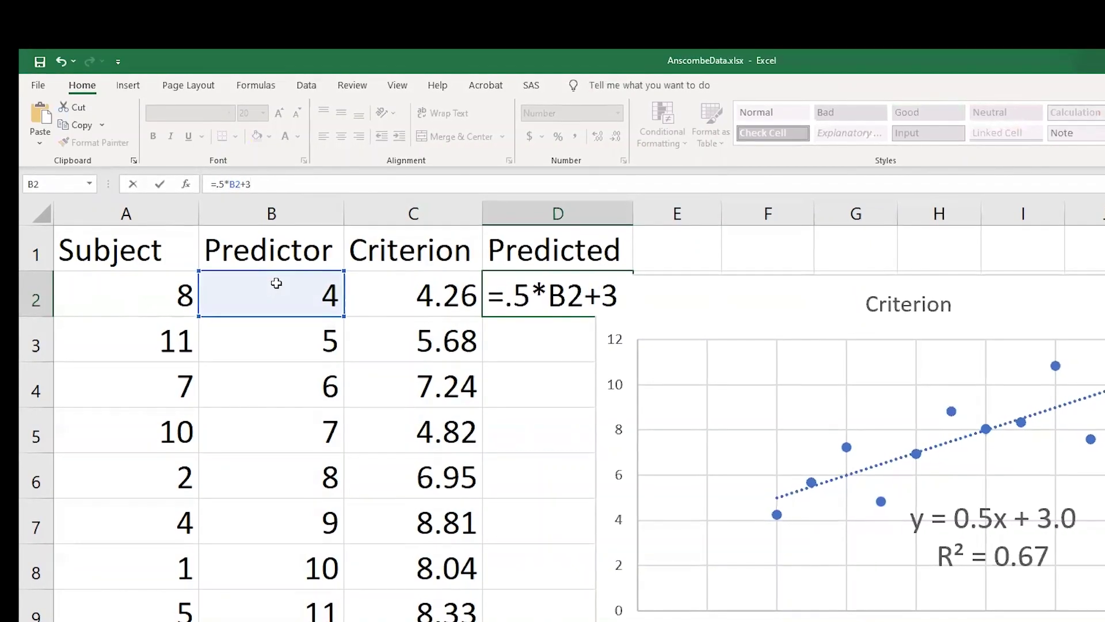
key("Return")
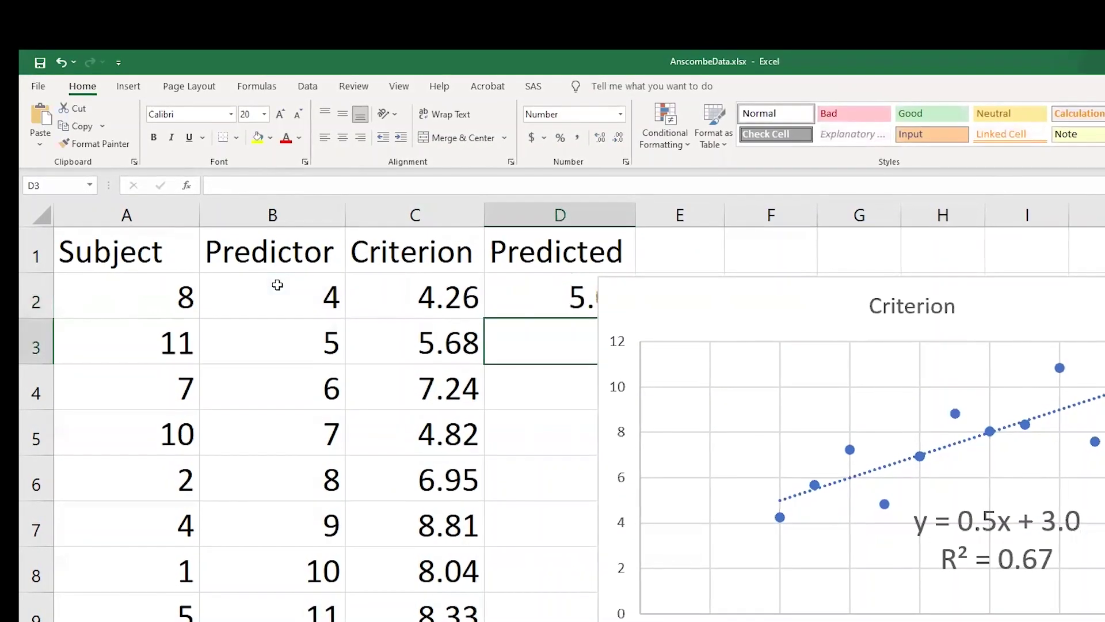
left_click_drag(674, 306, 717, 295)
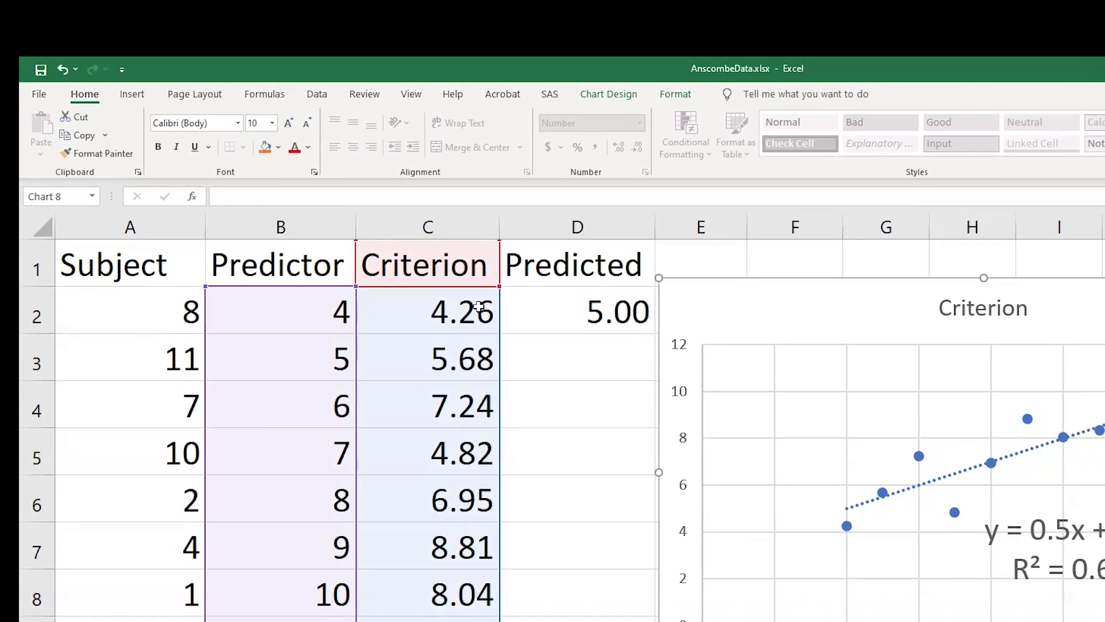
Step: Copy the prediction formula from cell D2 down the Predicted column through D12
left_click(589, 311)
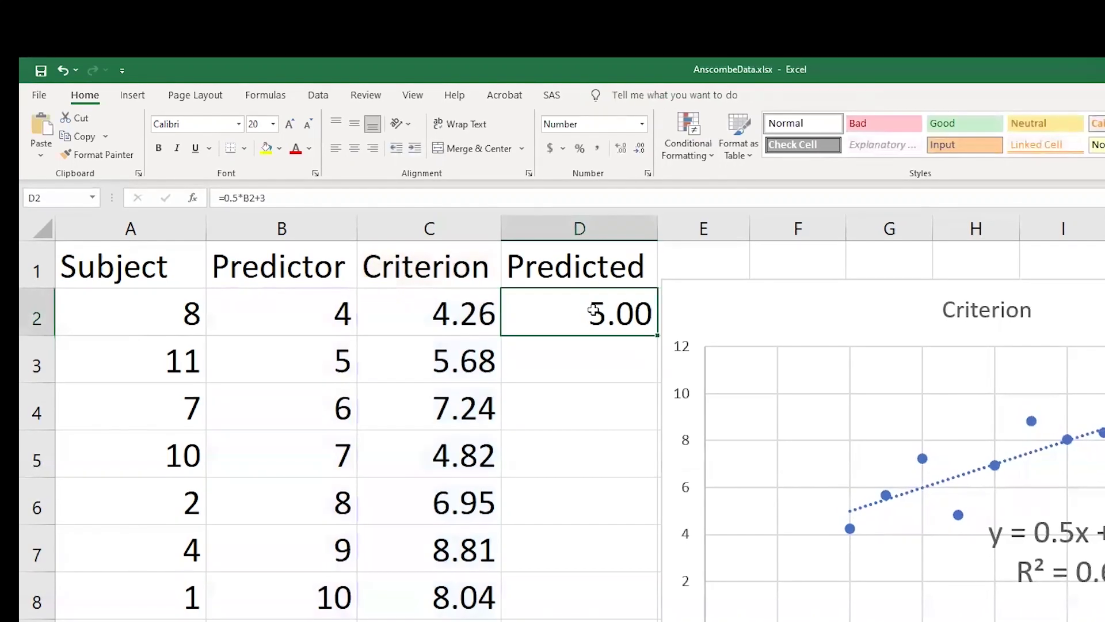
key("ctrl+c")
key("shift+Down")
key("shift+Down")
key("shift+Down")
key("shift+Down")
key("shift+Down")
key("shift+Down")
key("shift+Down")
key("shift+Down")
key("shift+Down")
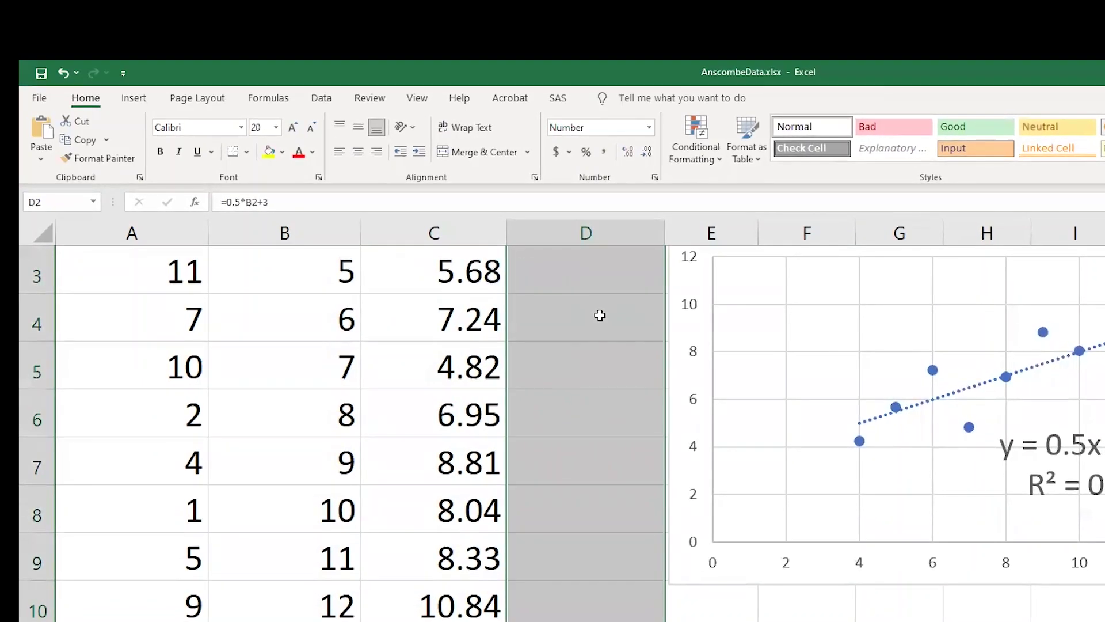
key("ctrl+v")
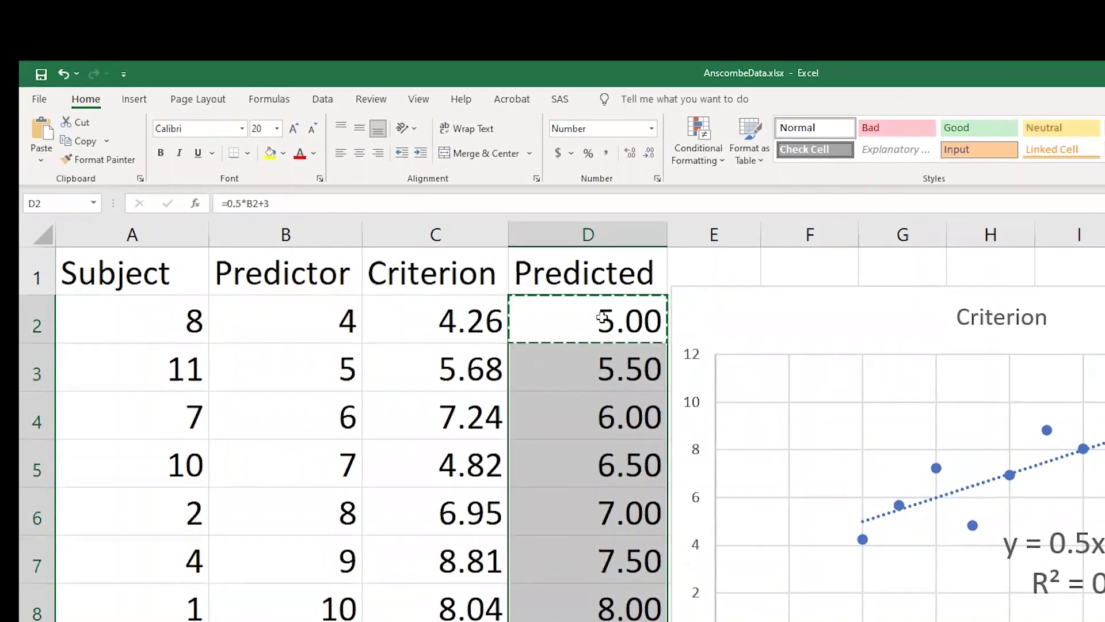
Step: Check the copied formulas in the Predicted column and compare its values with the Criterion column
key("Down")
key("Down")
key("Down")
key("Down")
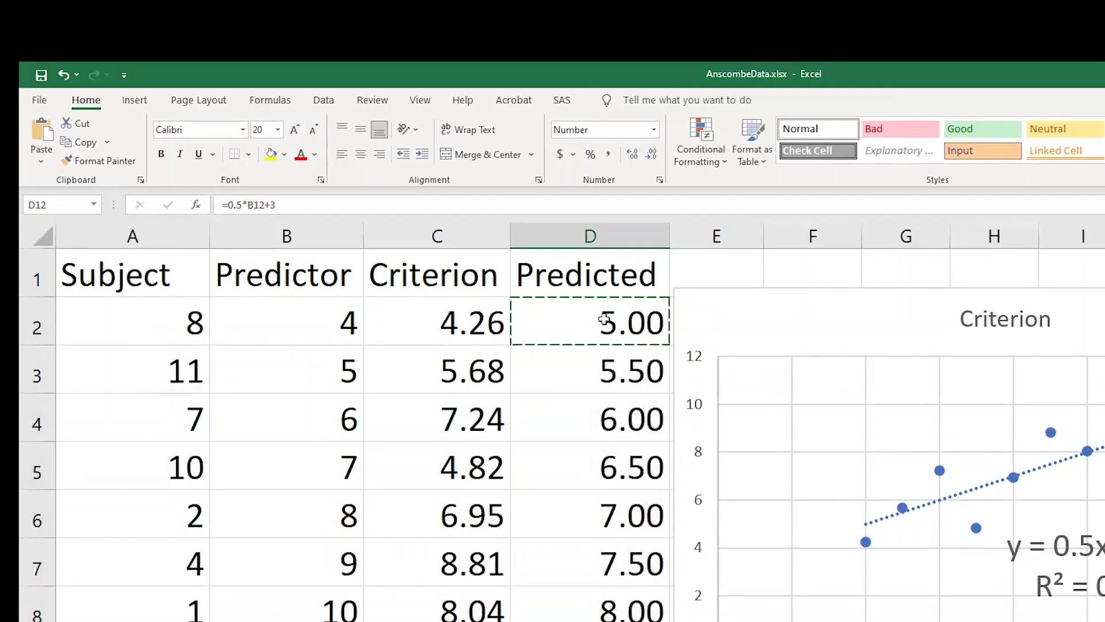
scroll(604, 318, "down", 1)
key("Up")
key("Up")
key("Up")
key("Up")
key("Up")
key("Up")
key("Up")
key("Up")
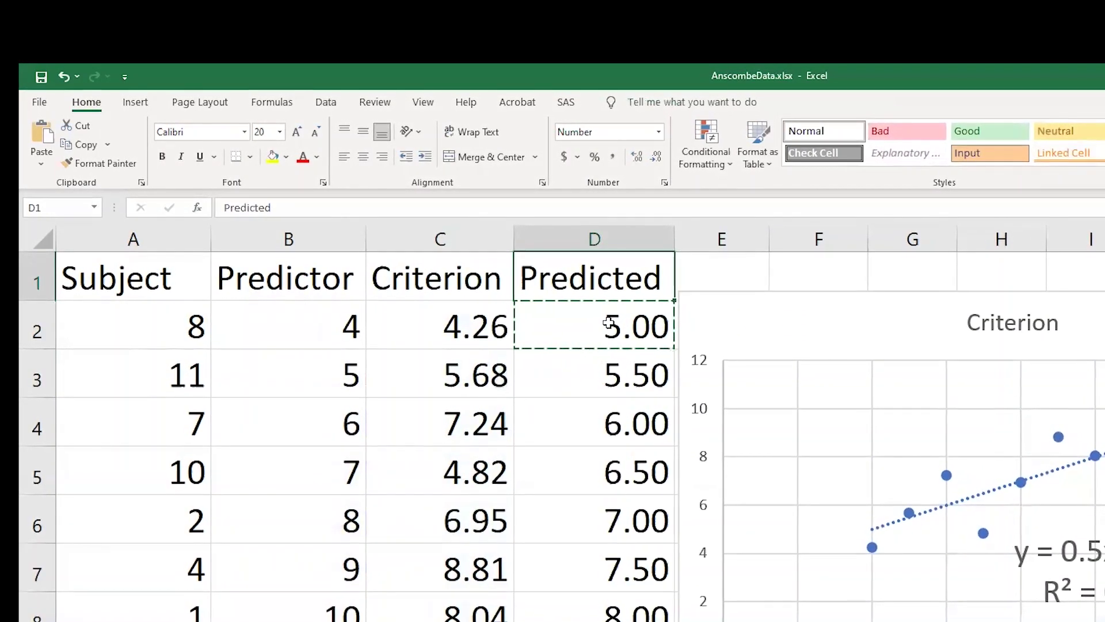
key("Left")
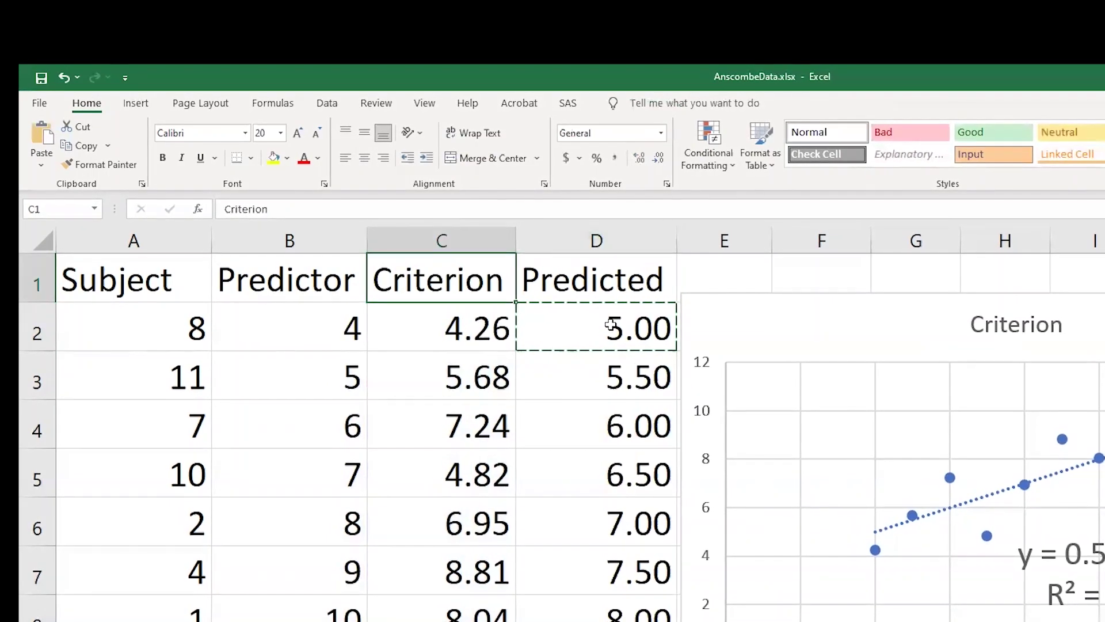
left_click(610, 324)
key("Left")
key("Right")
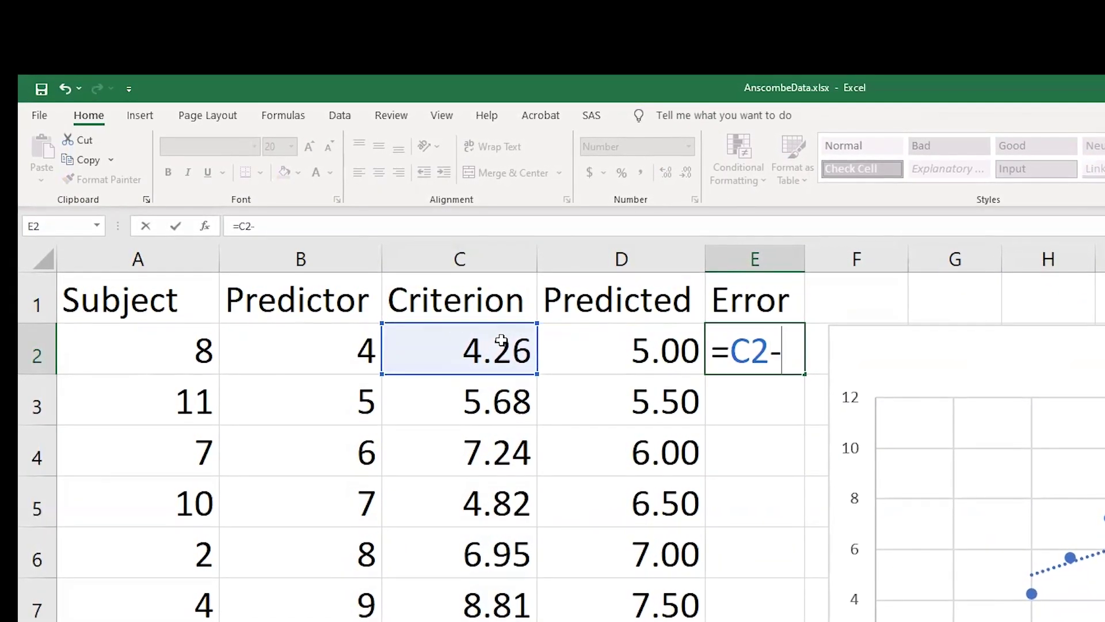
Step: Complete the formula =C2-D2 in cell E2 and copy it down the Error column through E12
left_click(602, 358)
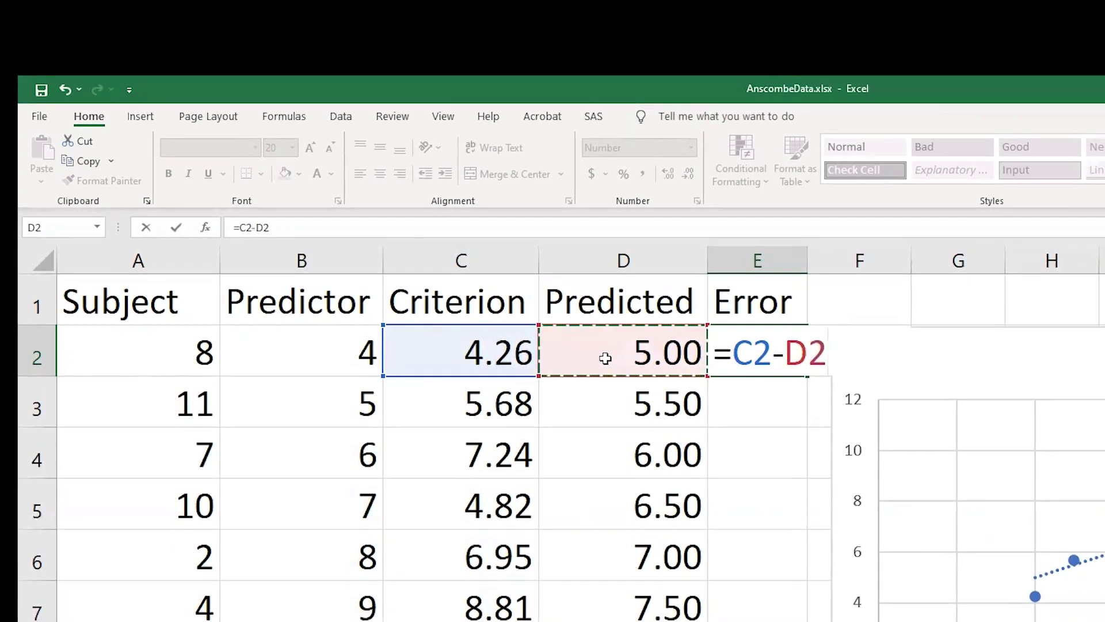
key("Return")
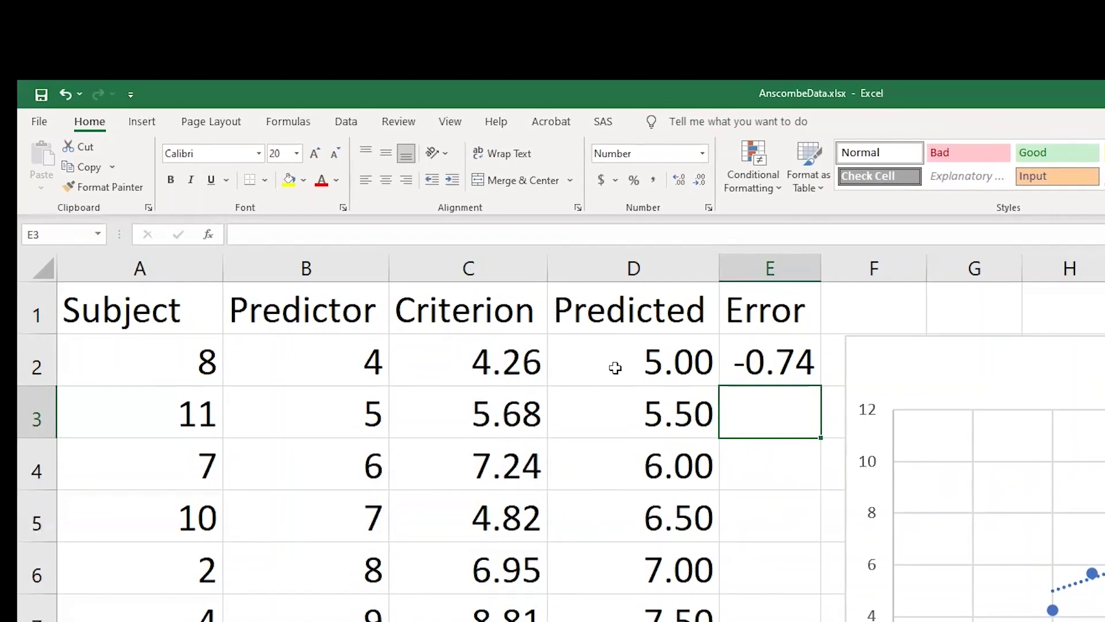
key("ctrl+c")
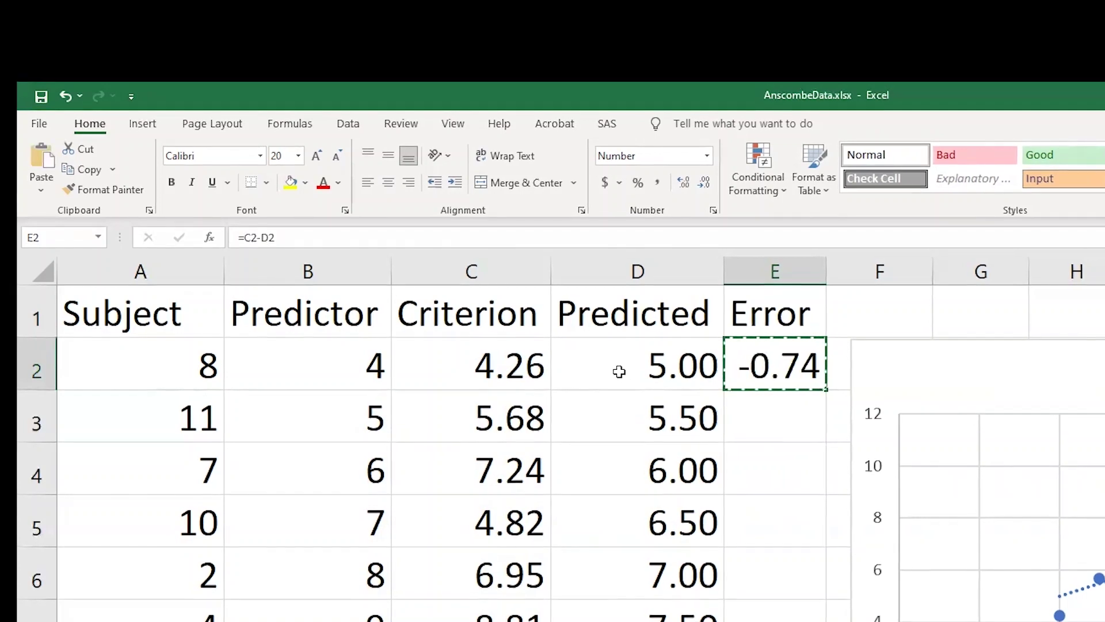
key("shift+Down")
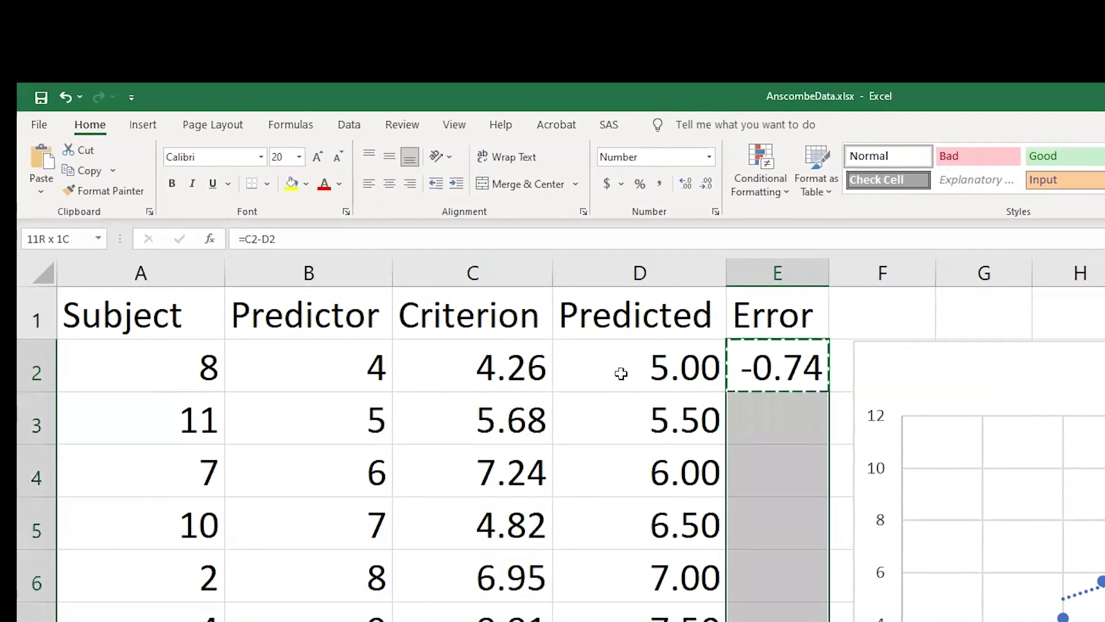
scroll(622, 374, "up", 2)
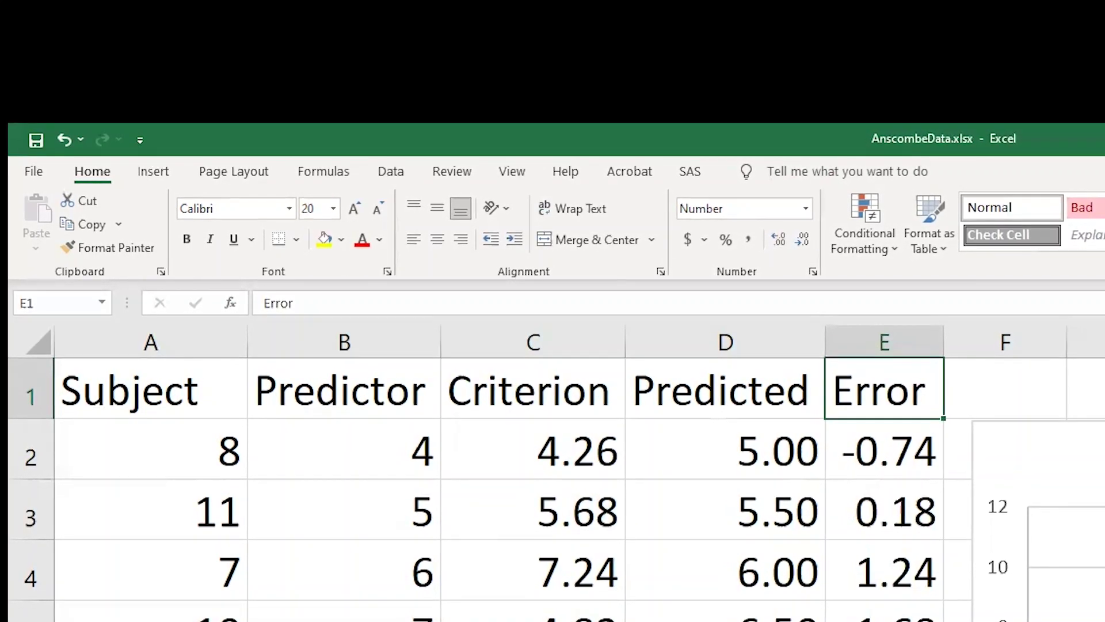
Step: Move the chart clear of column F and enter the heading Error2 in cell F1
left_click_drag(1013, 547, 1102, 552)
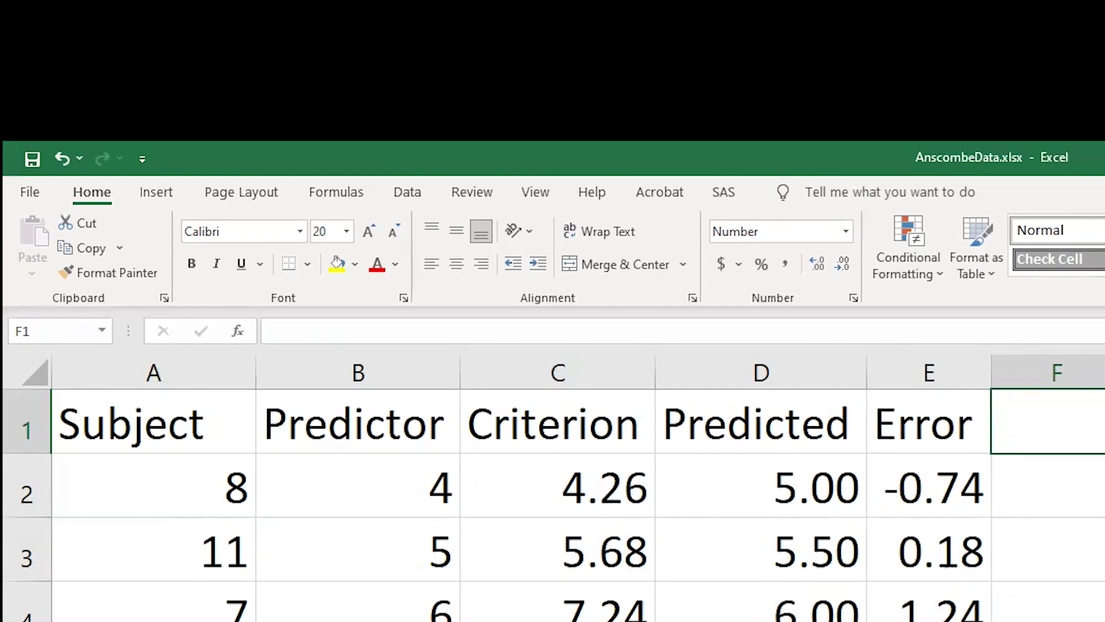
type("Error")
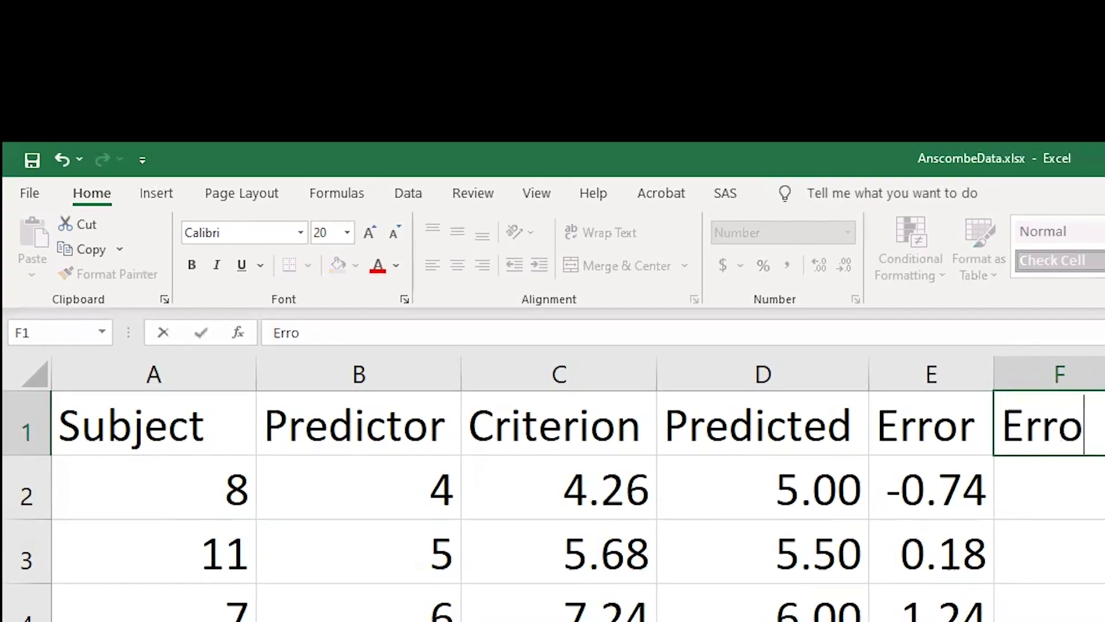
type("2")
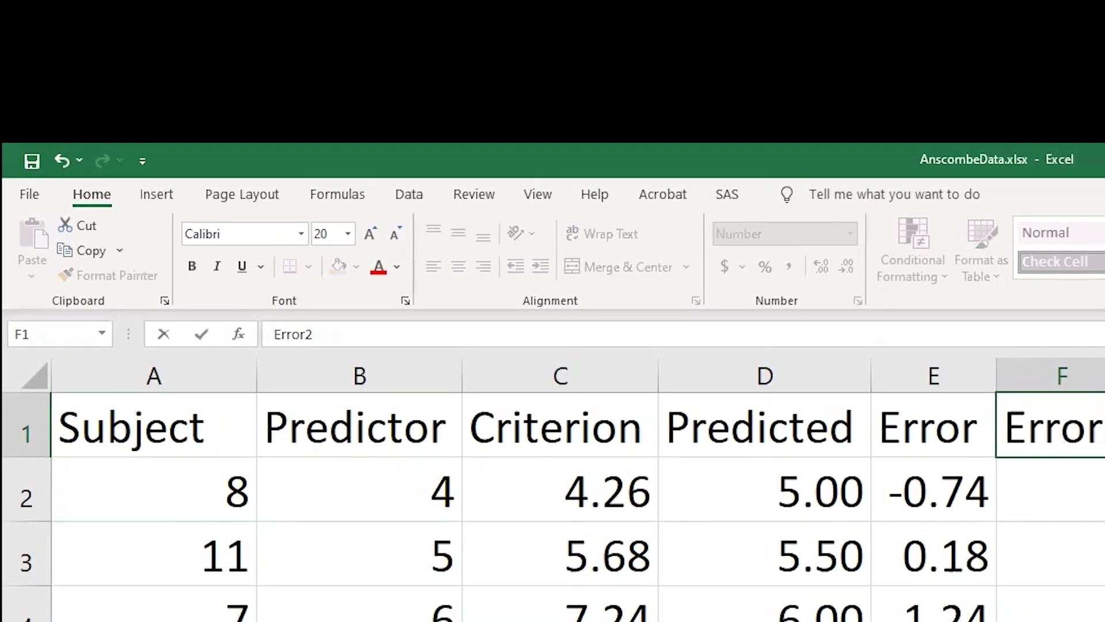
Step: Format the 2 in the F1 heading Error2 as superscript
key("shift+Left")
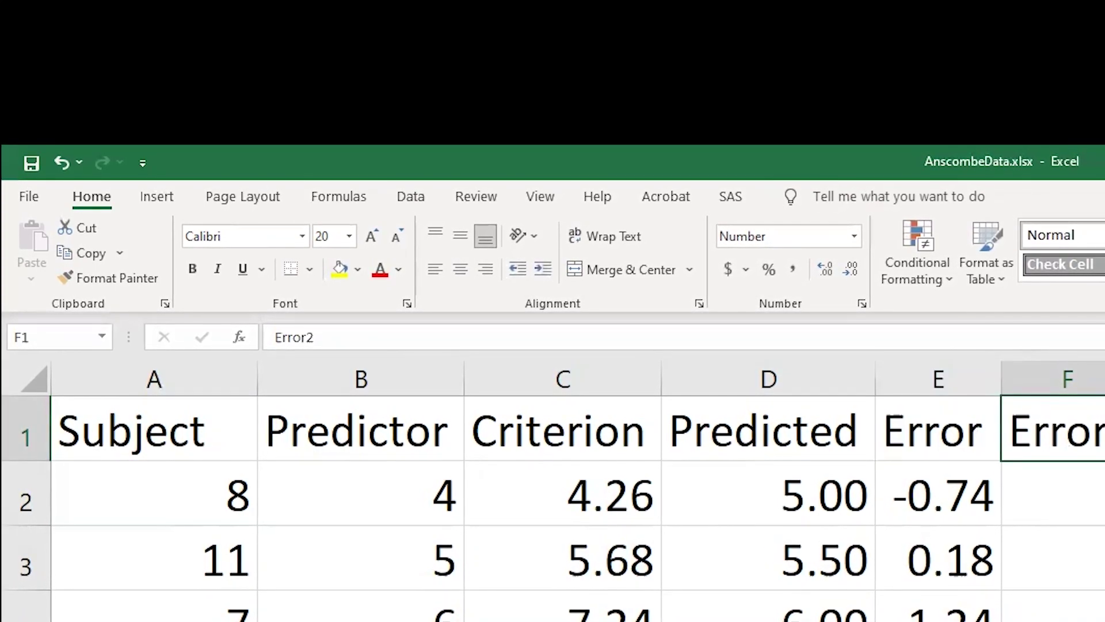
left_click(389, 330)
left_click_drag(324, 330, 308, 338)
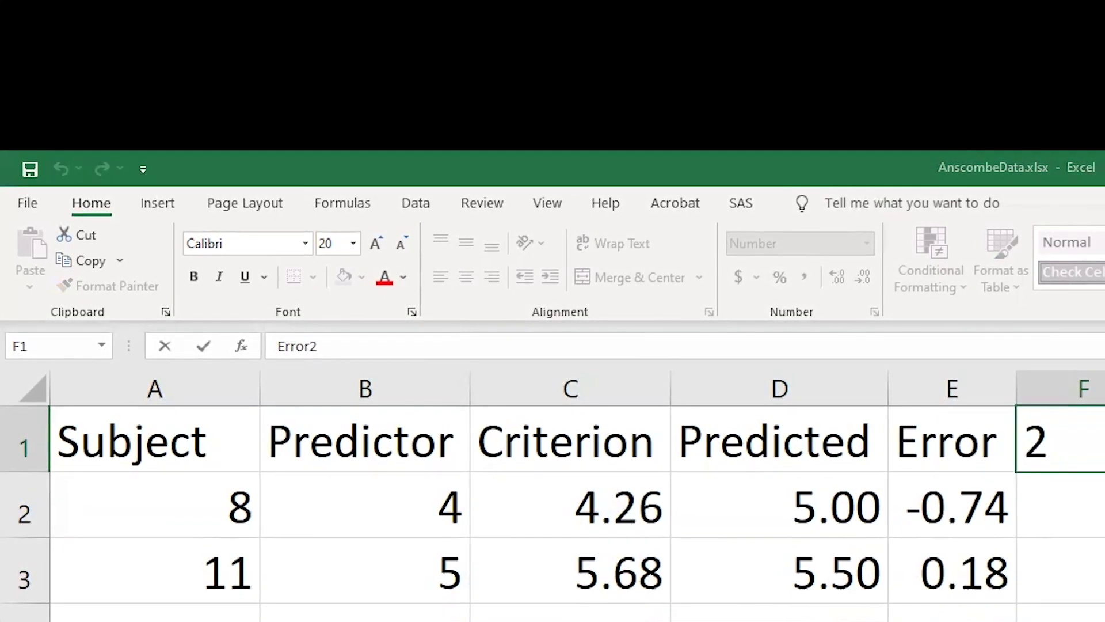
Step: Enter the formula =E2^2 in cell F2 and copy it down the squared error column through F12
left_click(1063, 486)
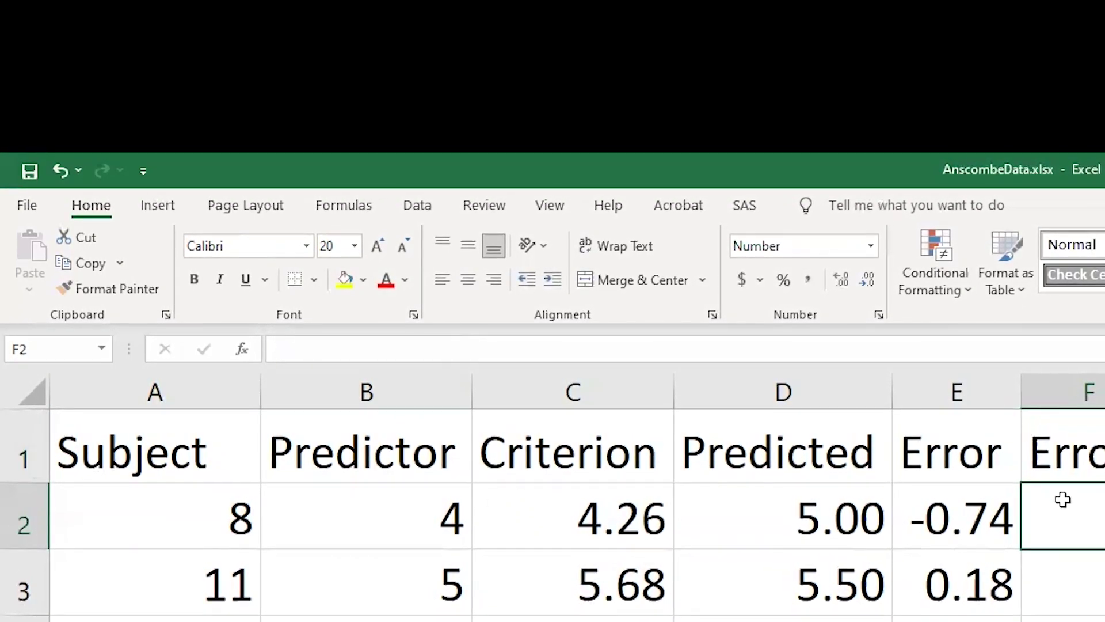
type("=")
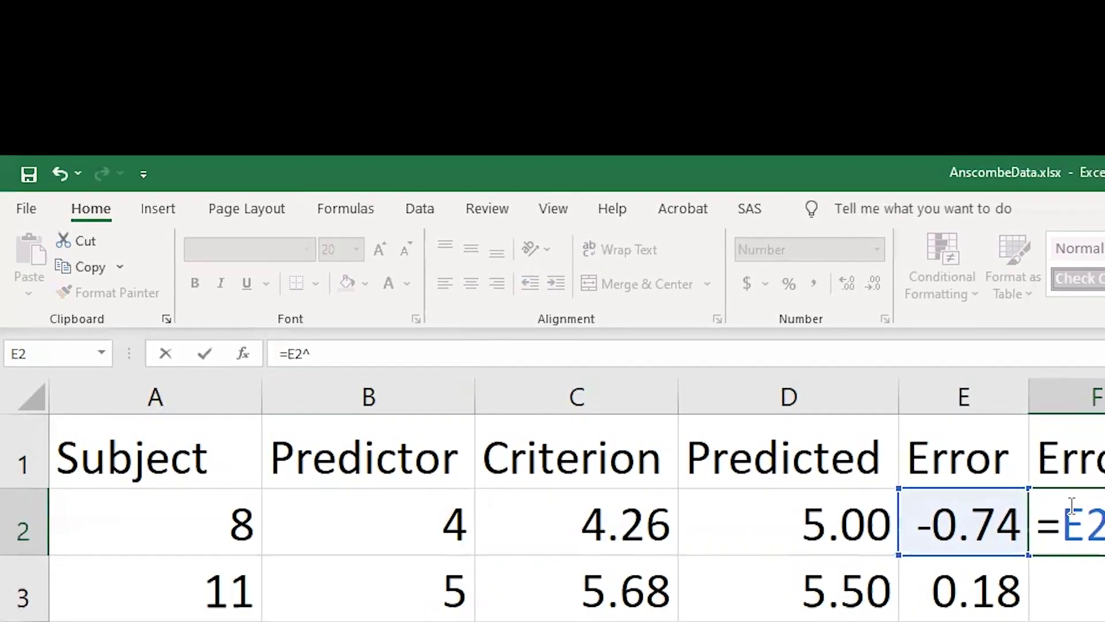
type("E2^2")
key("Return")
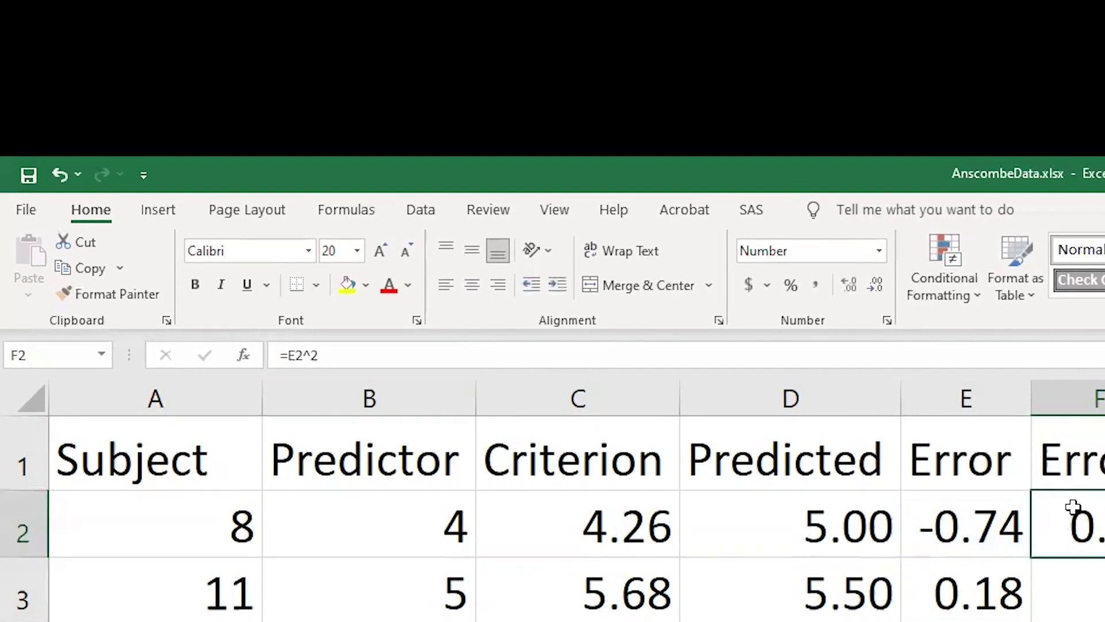
key("ctrl+c")
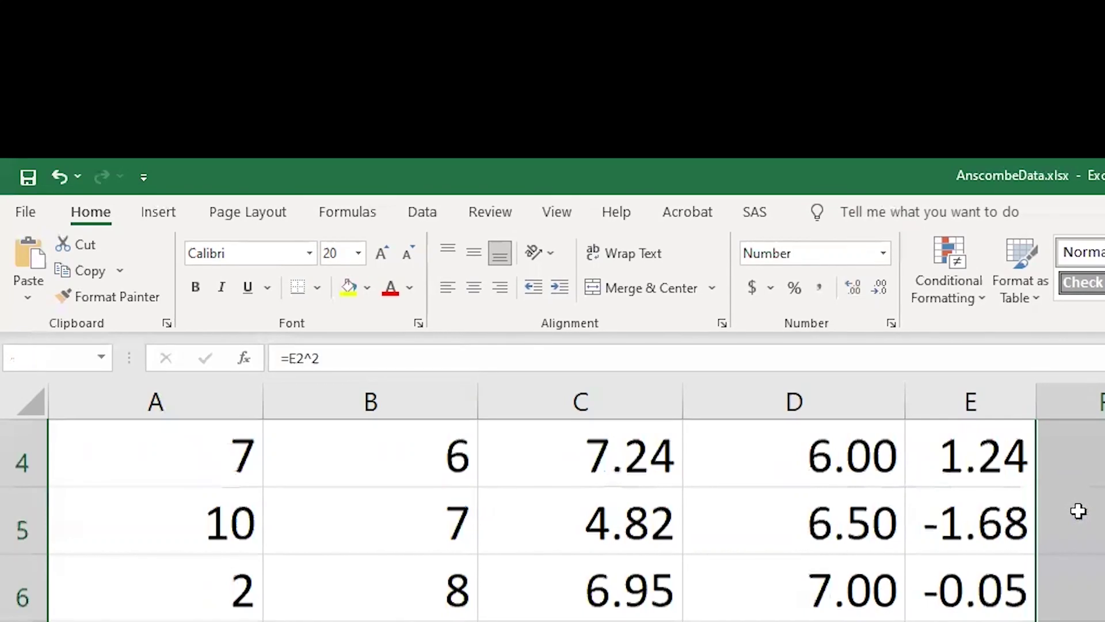
scroll(1079, 511, "up", 1)
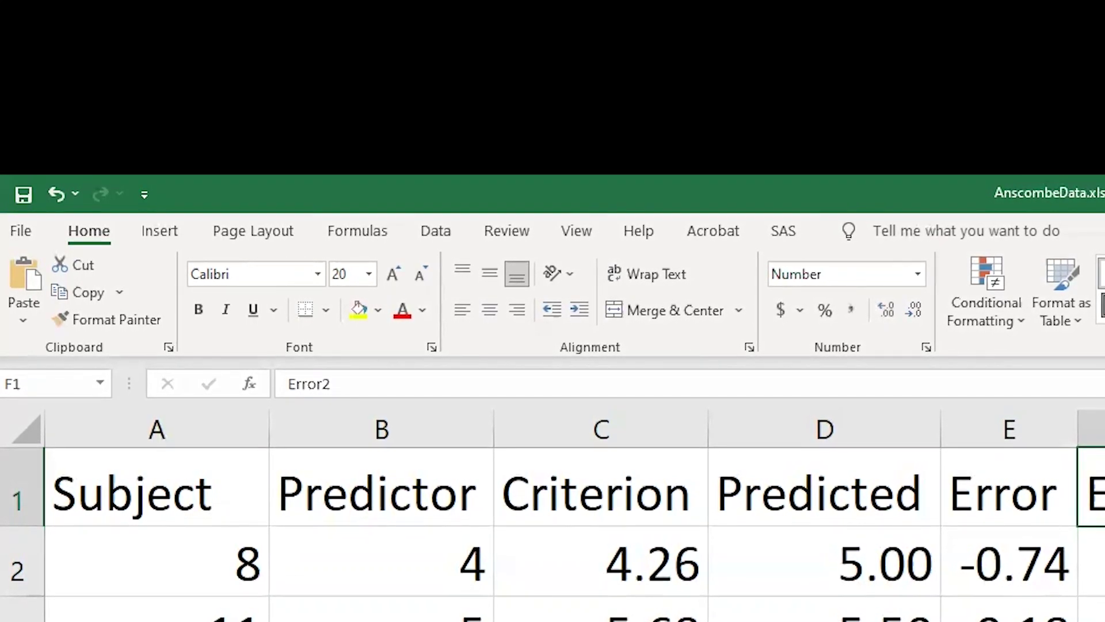
Step: Enter the label Correlation in cell G11 below the chart
scroll(553, 518, "down", 1)
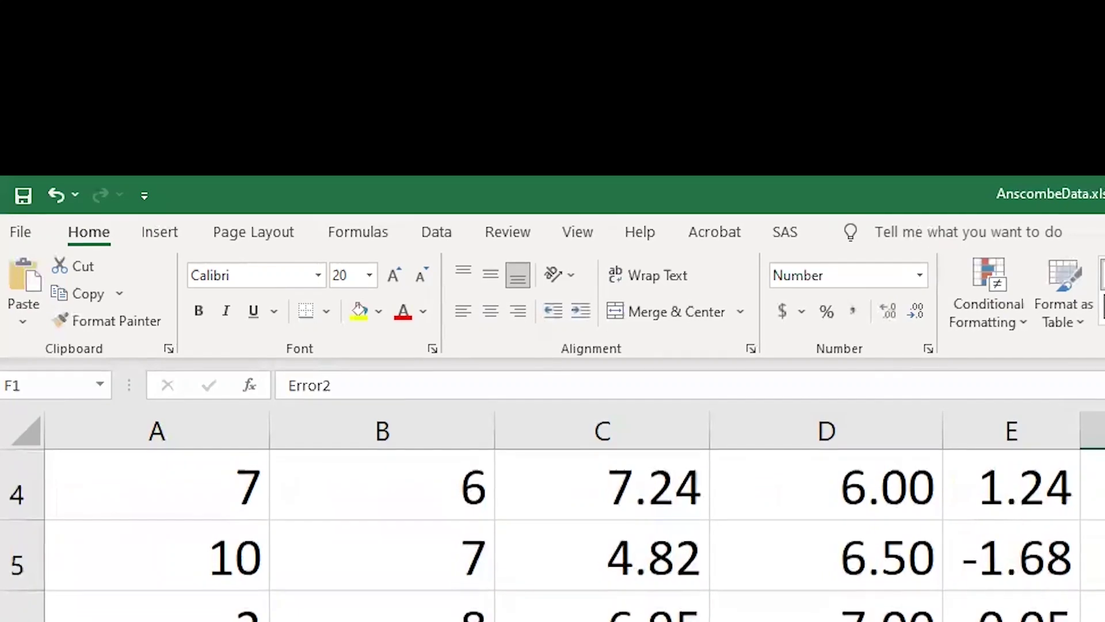
left_click(1094, 616)
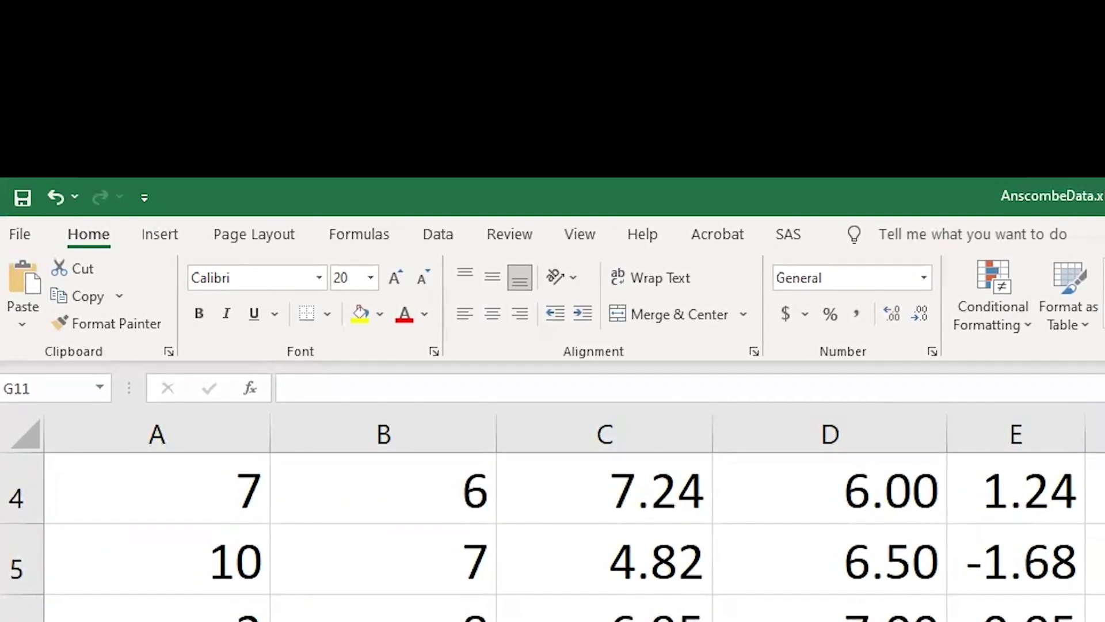
type("C")
type("orrelatio")
type("n")
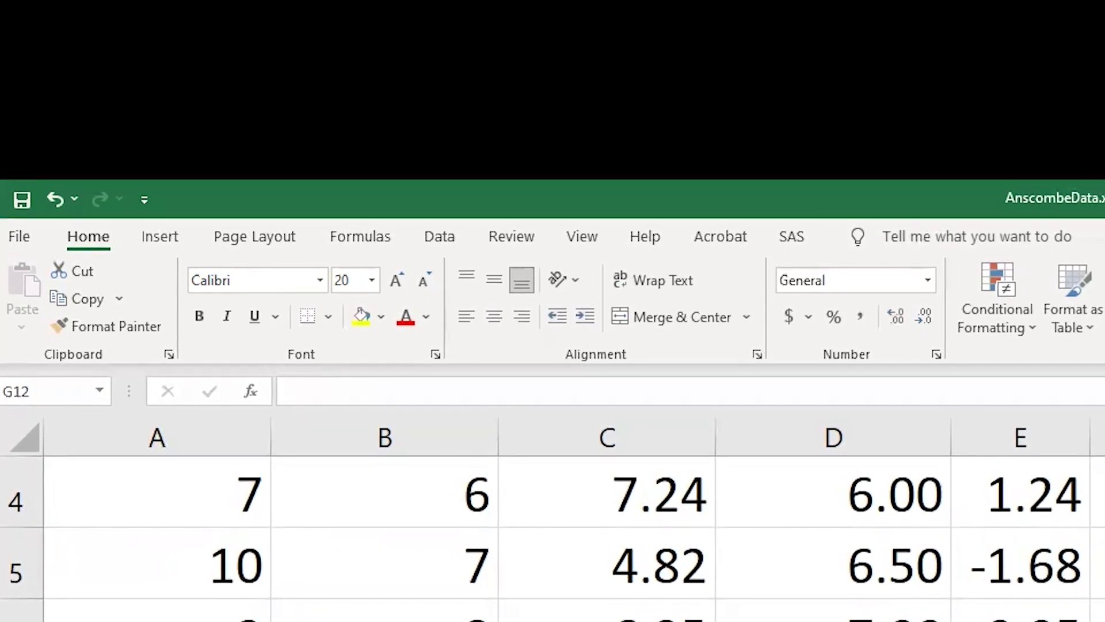
Step: Enter the formula =Pearson(B2:B12,C2:C12) in cell G12 to correlate the Predictor and Criterion scores
type("=")
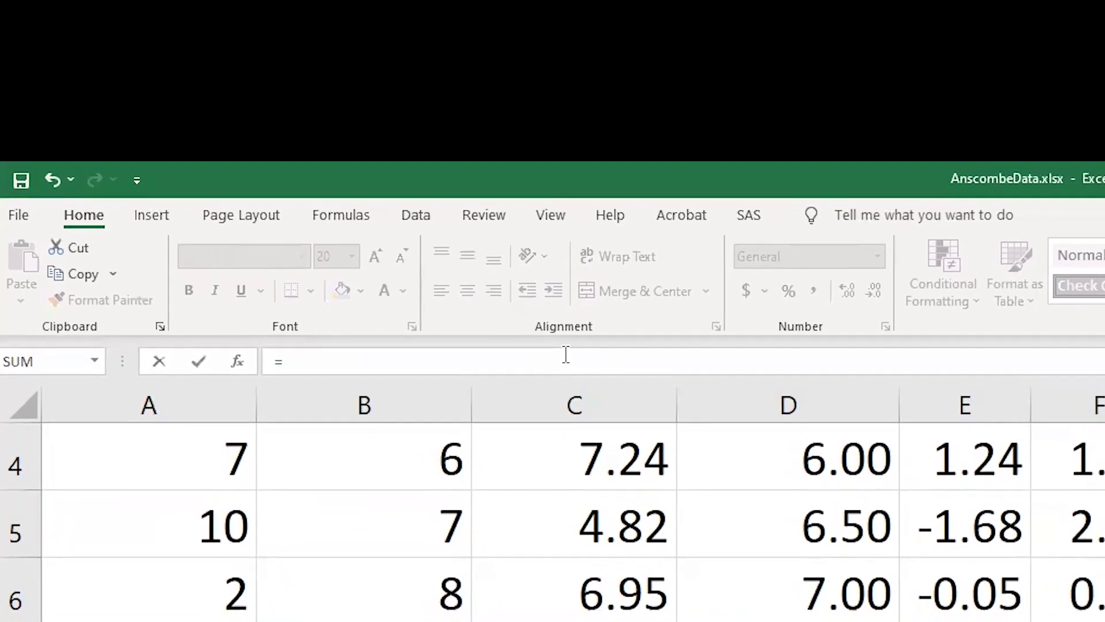
type("Pearson(")
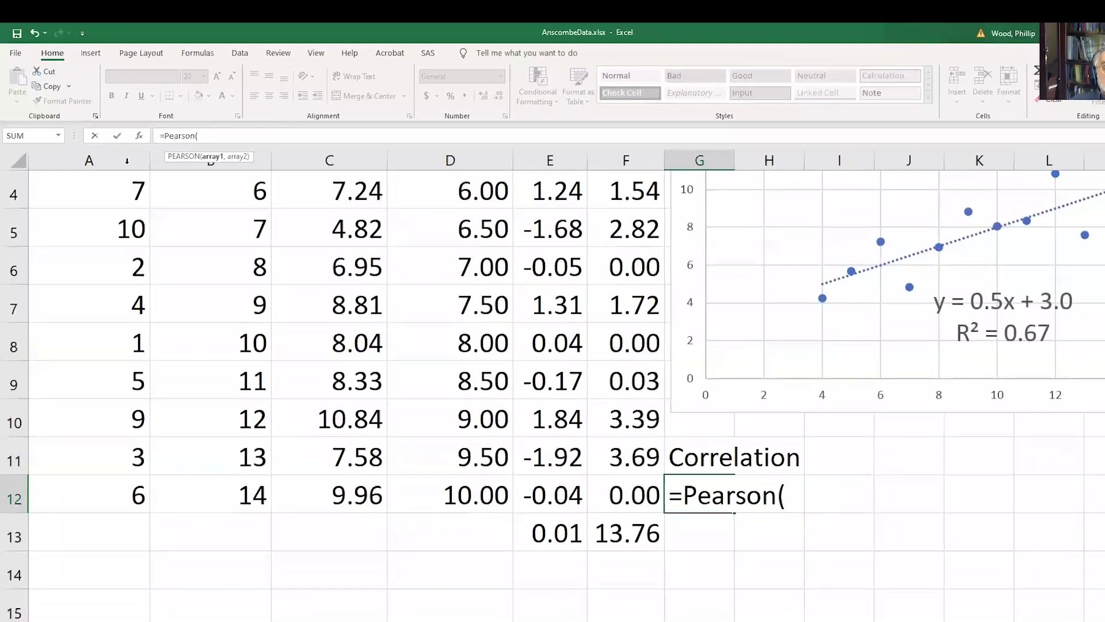
left_click(185, 211)
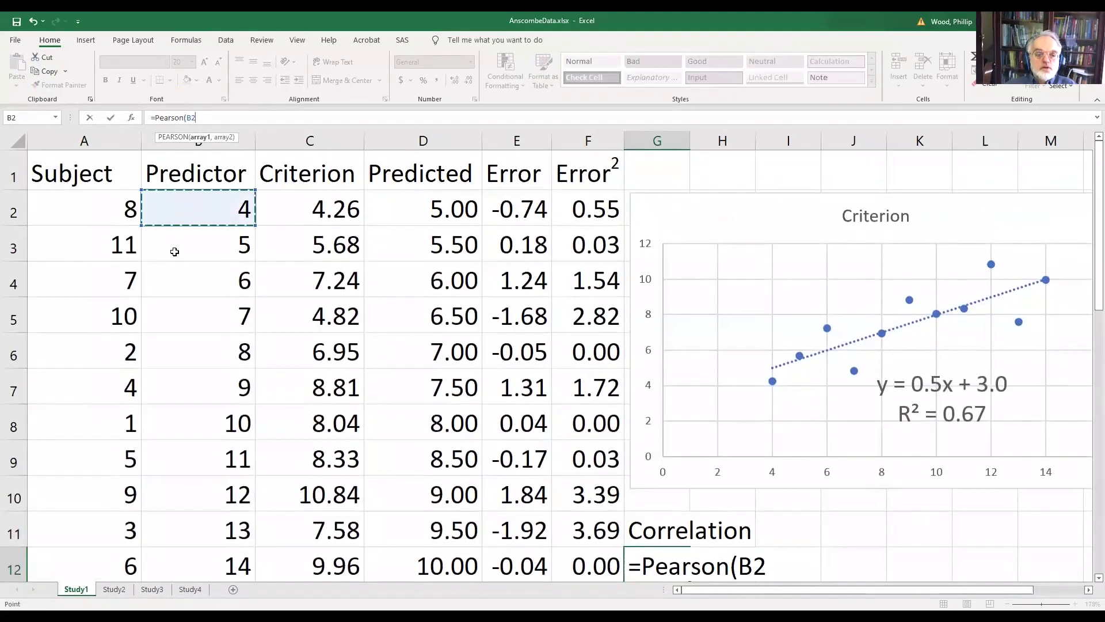
left_click_drag(217, 484, 220, 492)
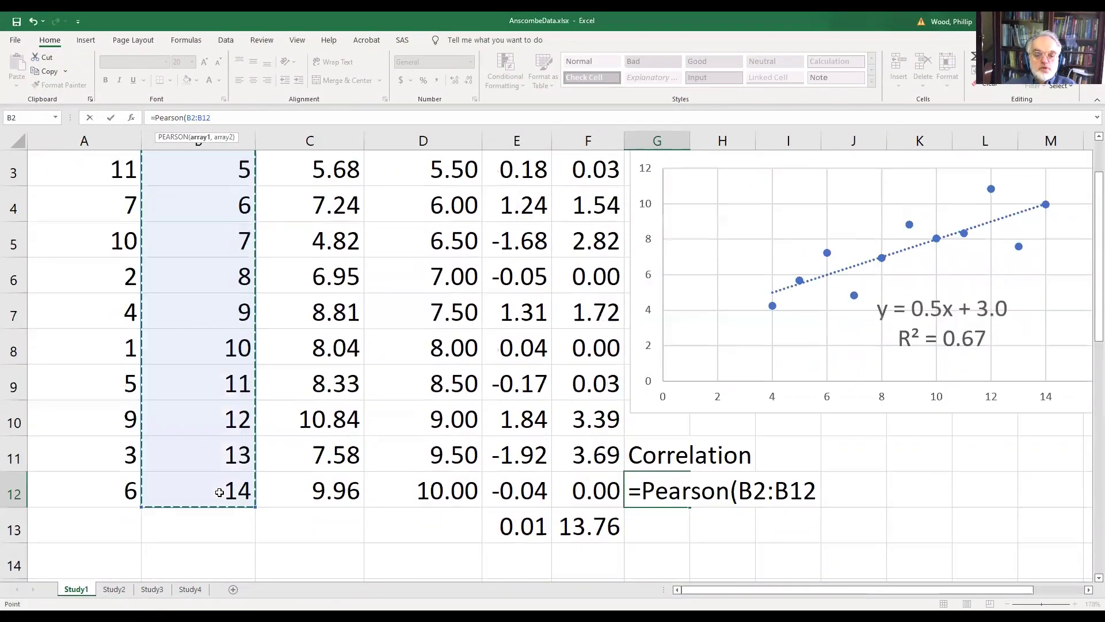
type(",")
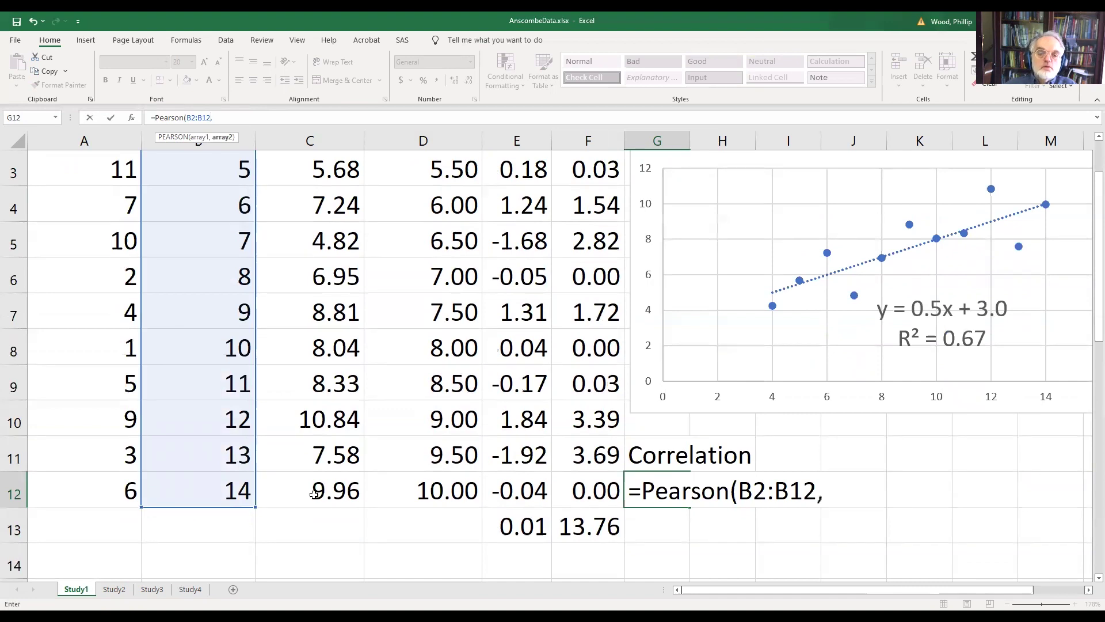
scroll(314, 493, "up", 1)
left_click_drag(297, 211, 304, 242)
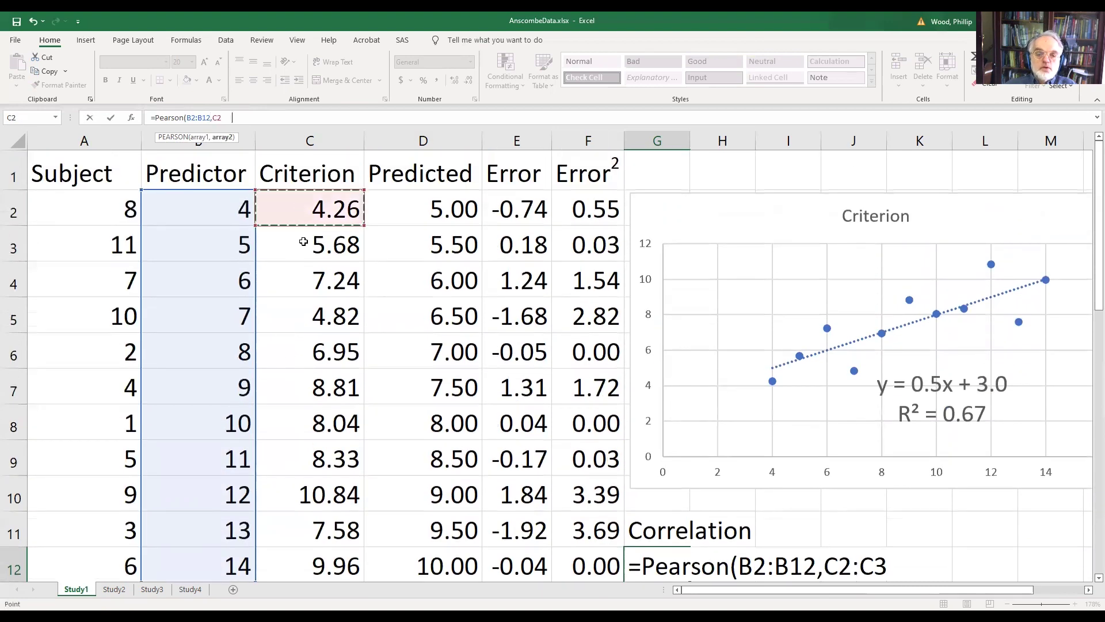
scroll(347, 491, "down", 1)
left_click_drag(347, 491, 347, 491)
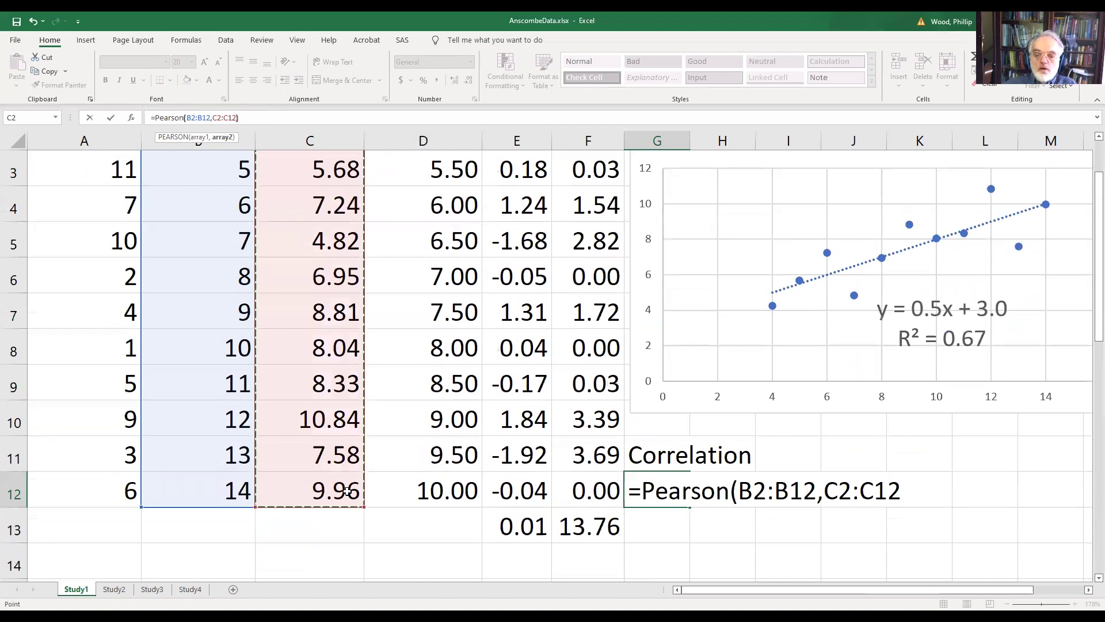
key("Return")
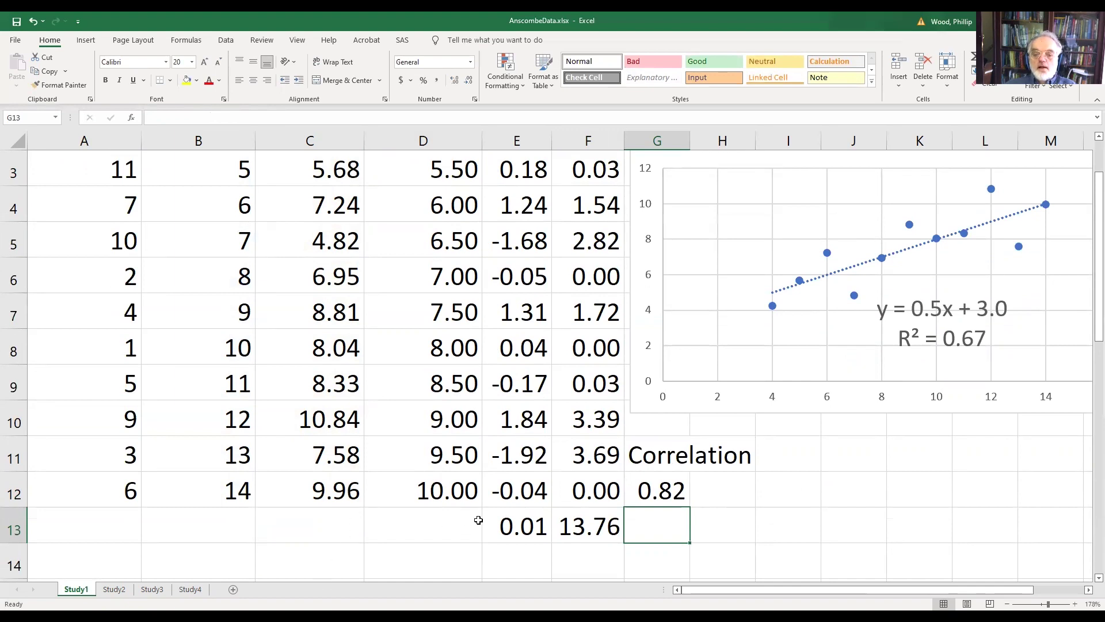
Step: Enter the formula =G12^2 in cell H12 to square the correlation for comparison with the chart's R²
left_click(905, 341)
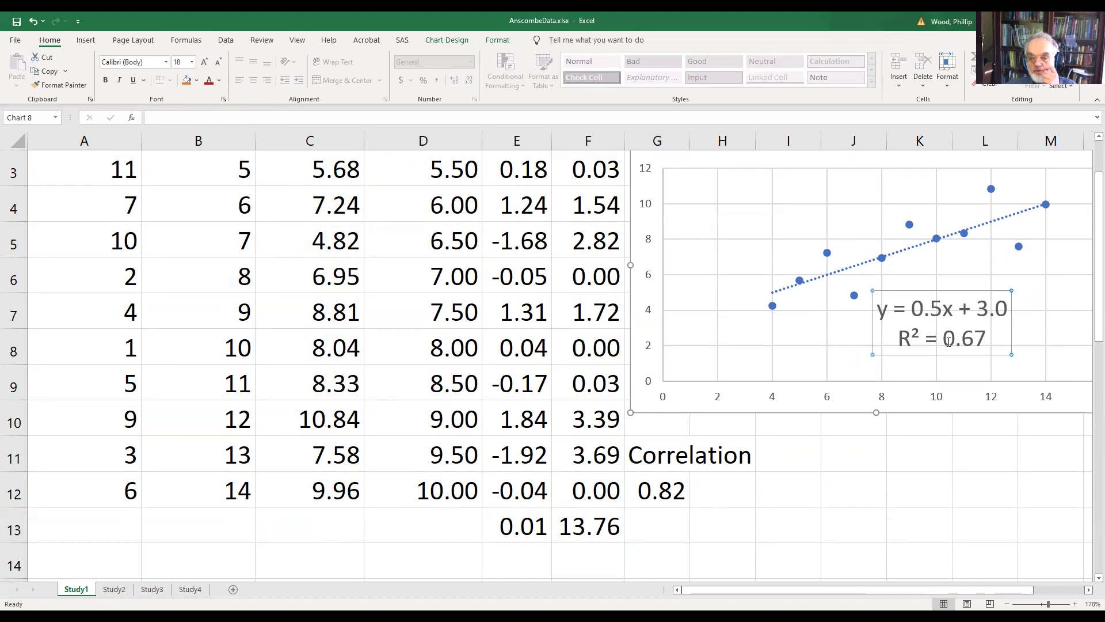
left_click(716, 486)
type("=")
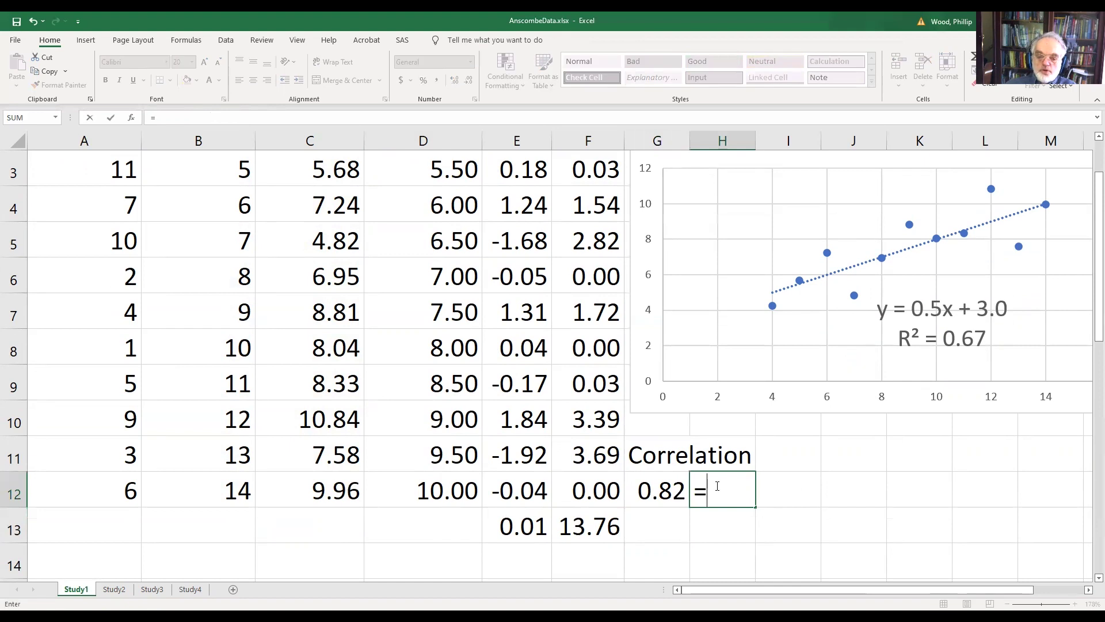
key("Left")
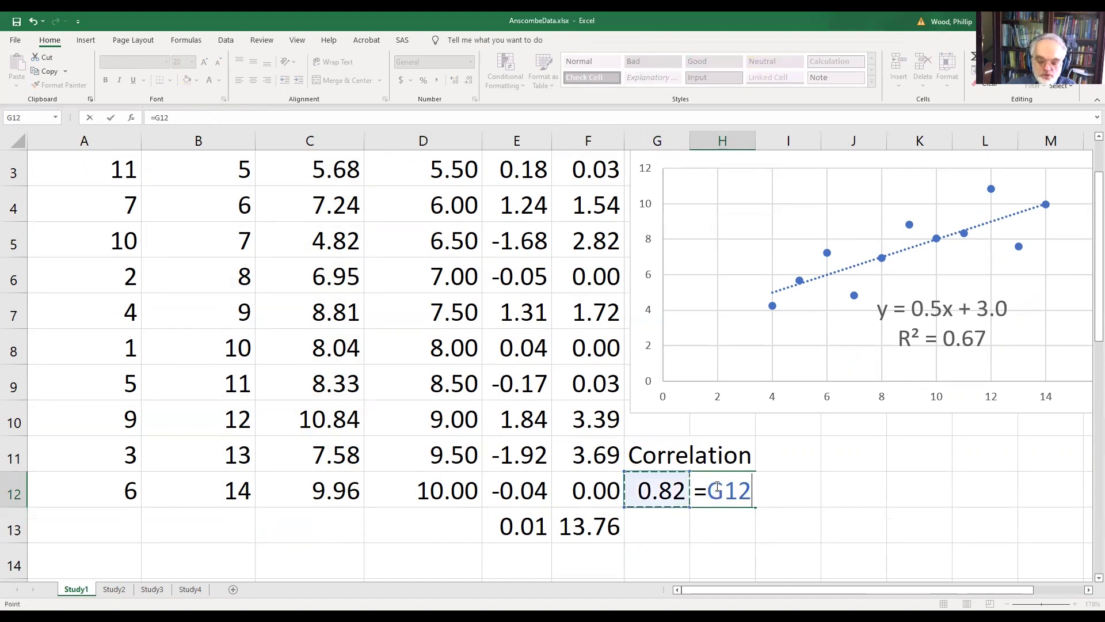
type("^2")
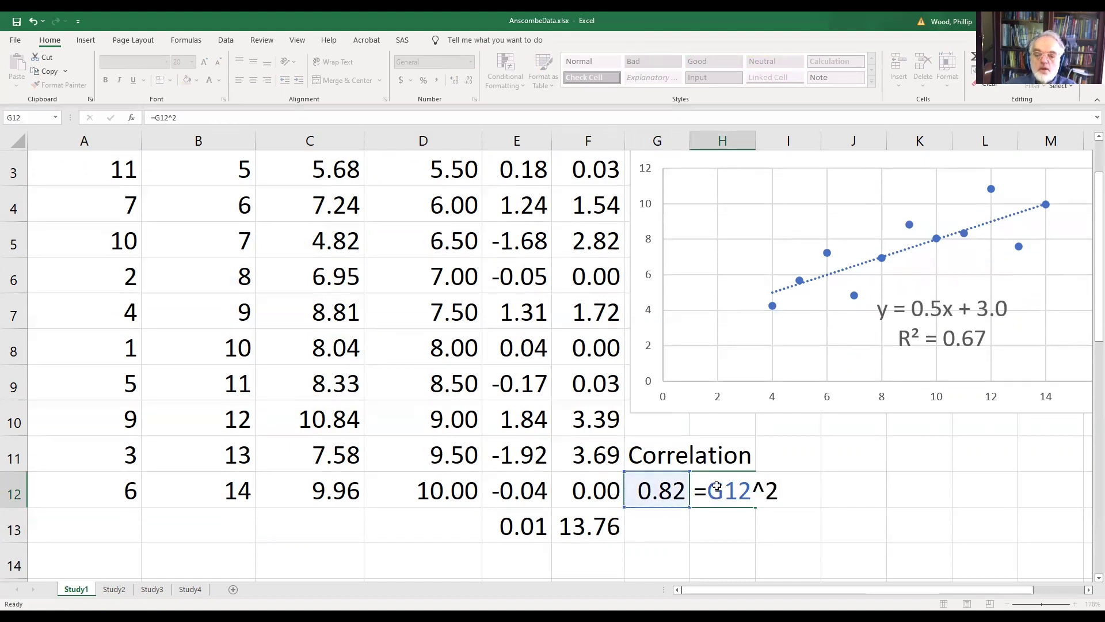
key("Return")
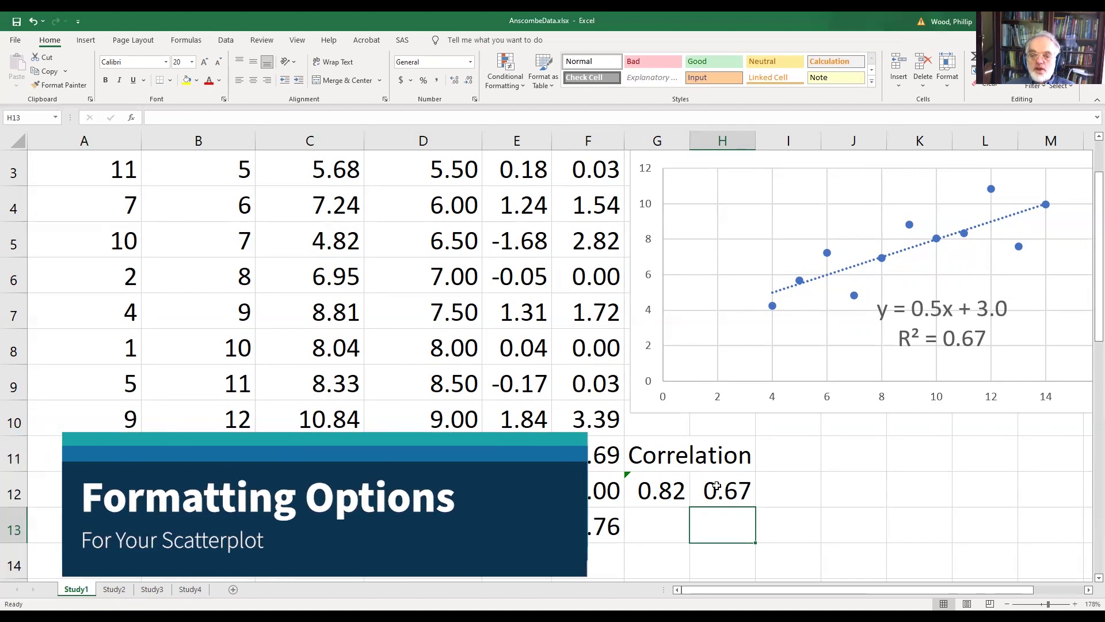
Step: Remove the primary major vertical and primary major horizontal gridlines from the Study1 scatterplot
scroll(717, 485, "up", 1)
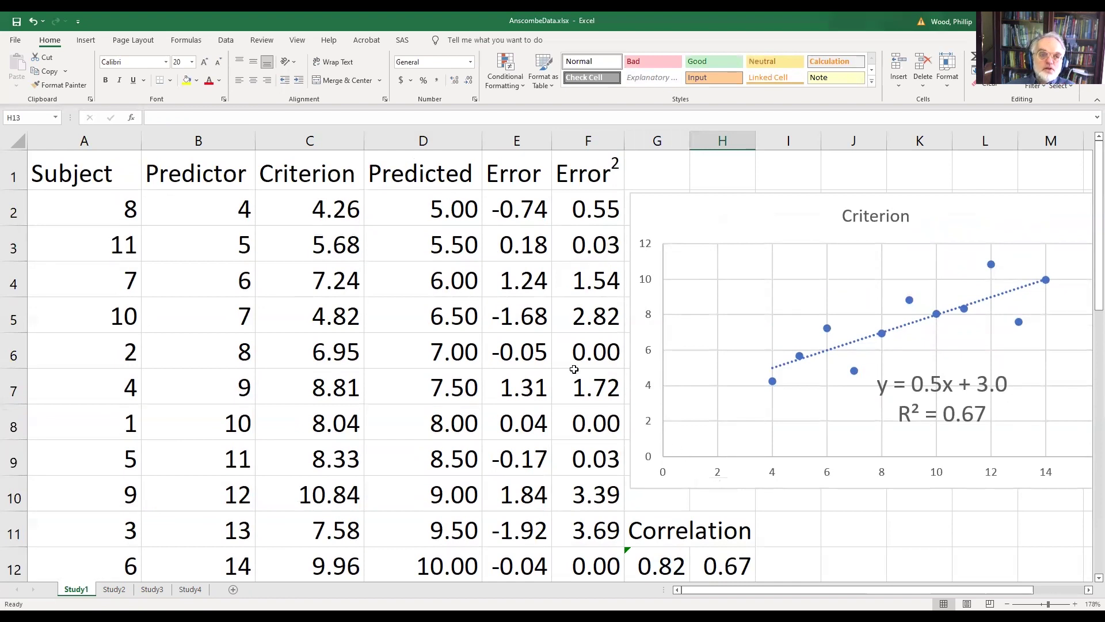
left_click(87, 41)
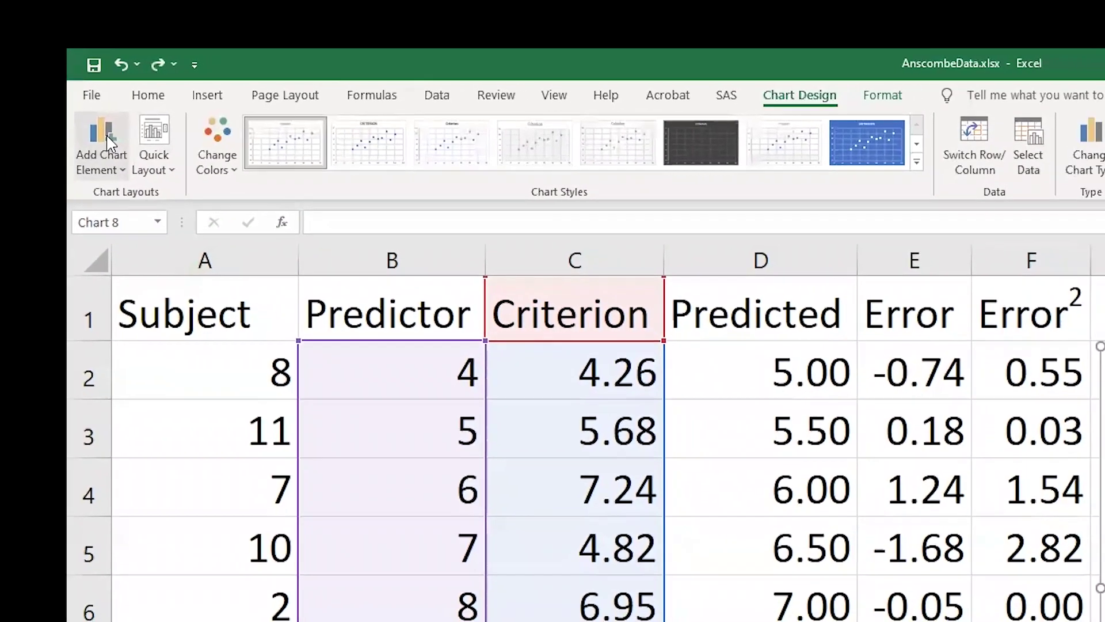
left_click(108, 138)
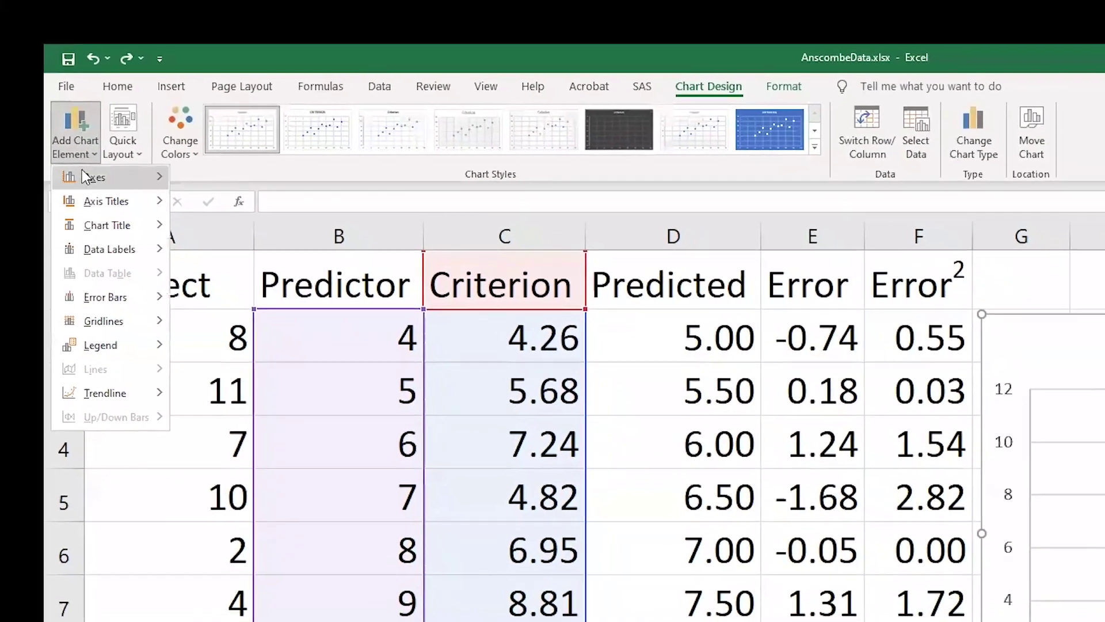
mouse_move(120, 328)
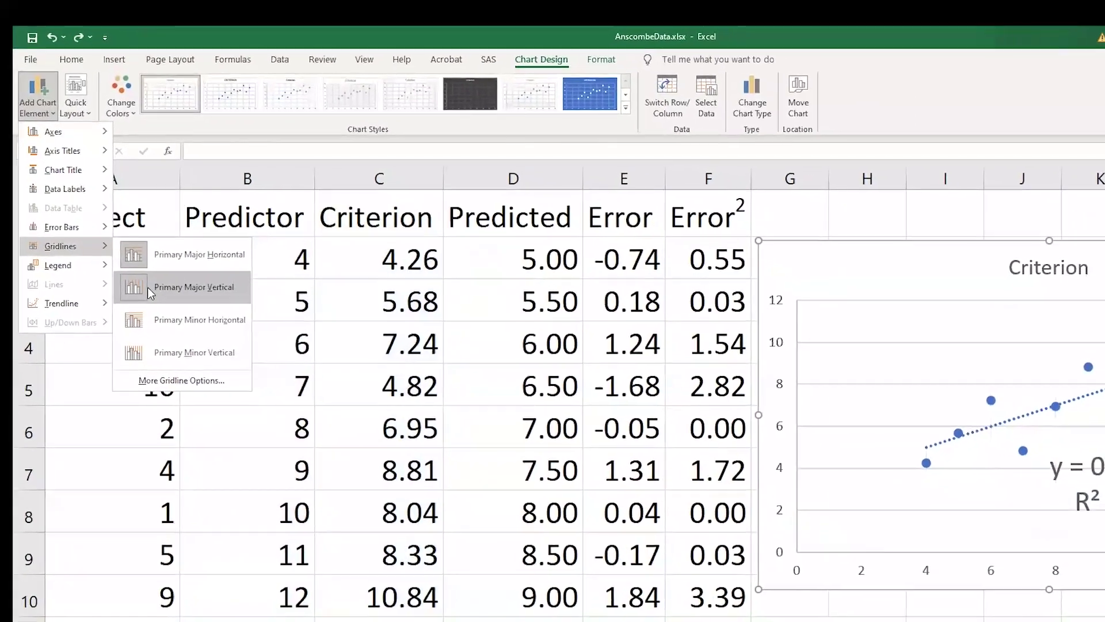
left_click(147, 286)
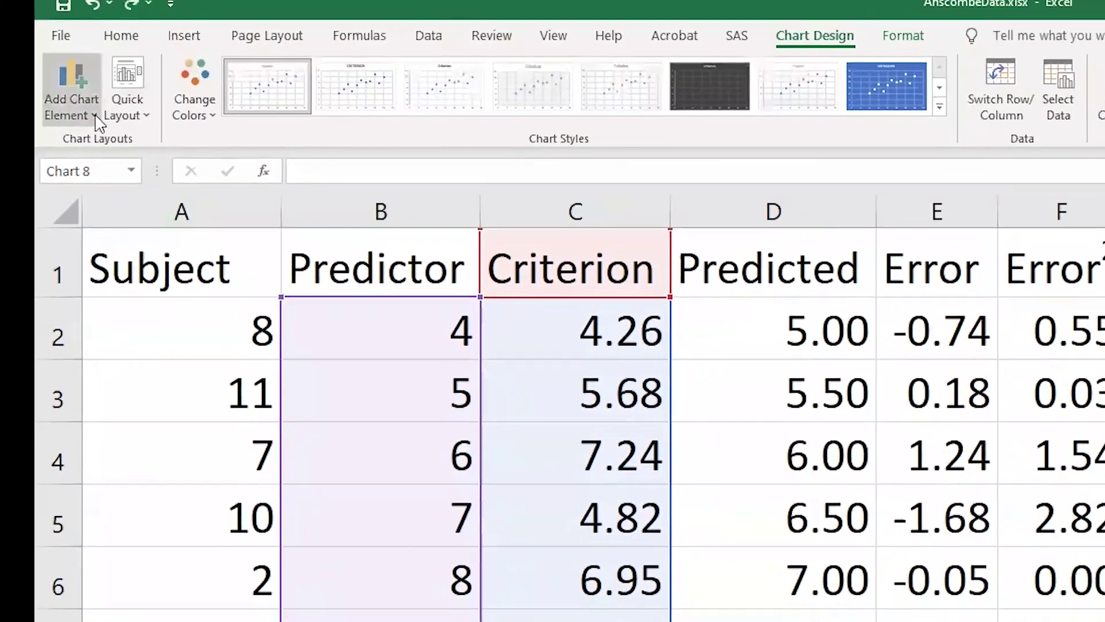
left_click(96, 118)
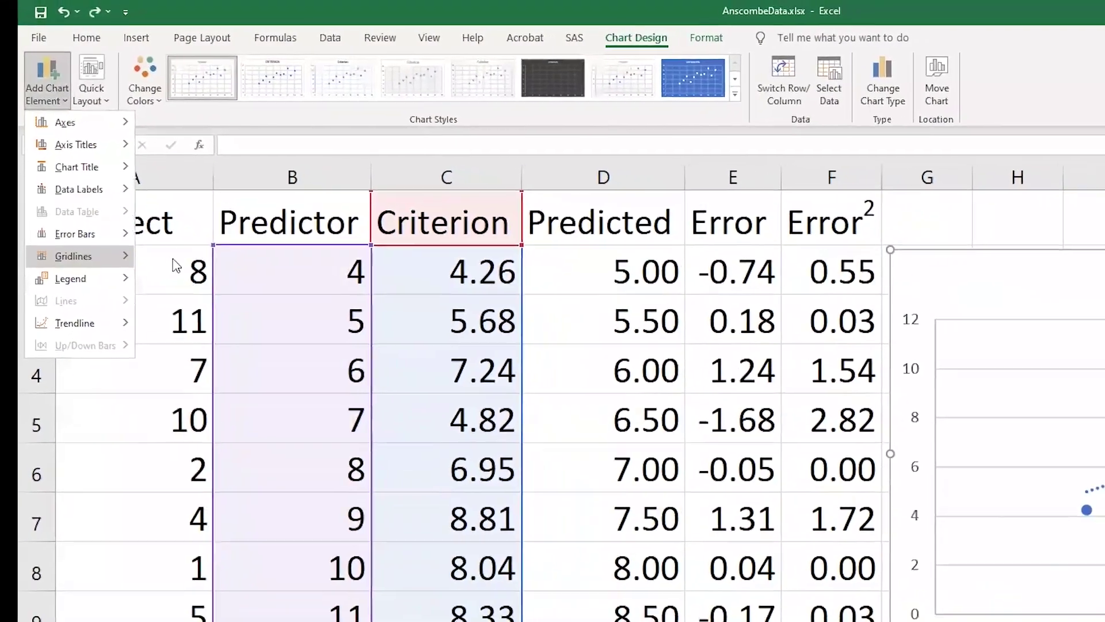
mouse_move(86, 255)
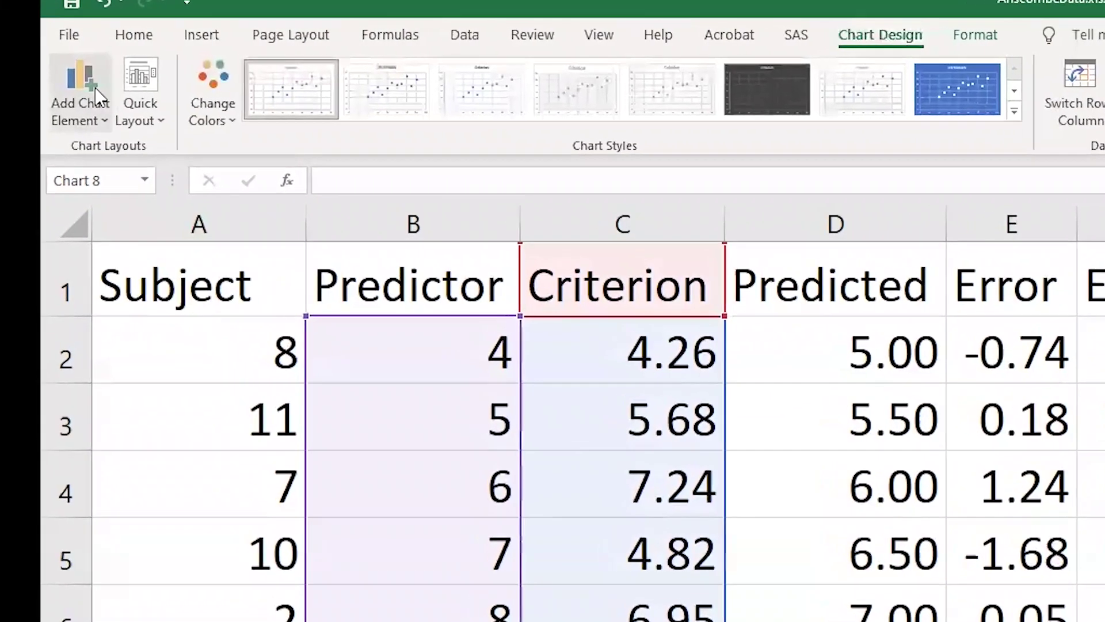
Step: Add a primary horizontal axis title to the scatterplot and label it Predictor
left_click(92, 95)
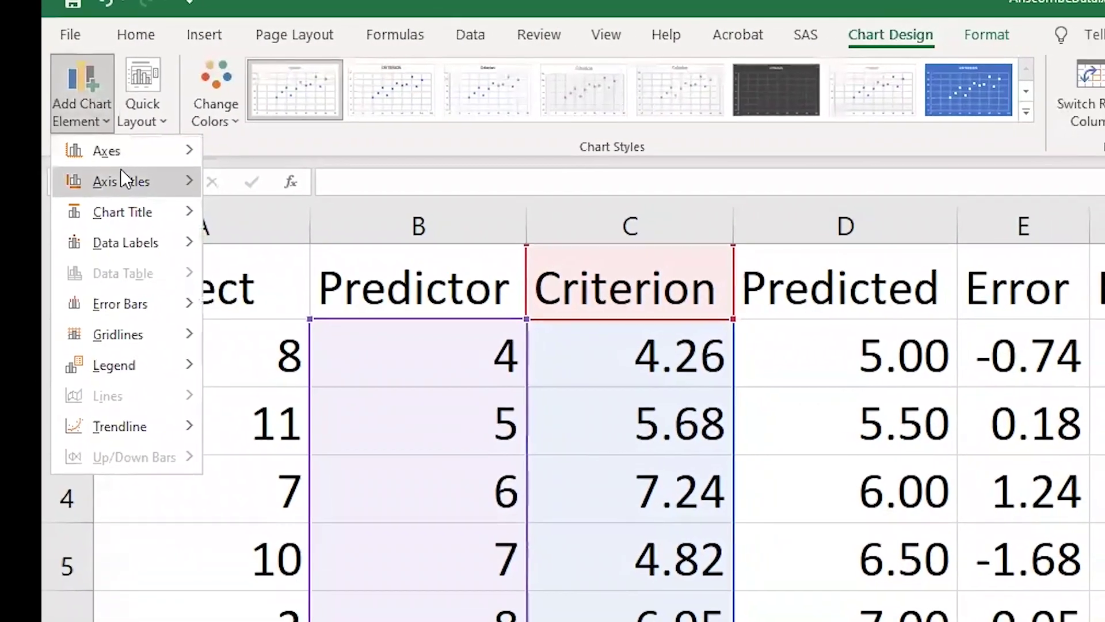
mouse_move(128, 178)
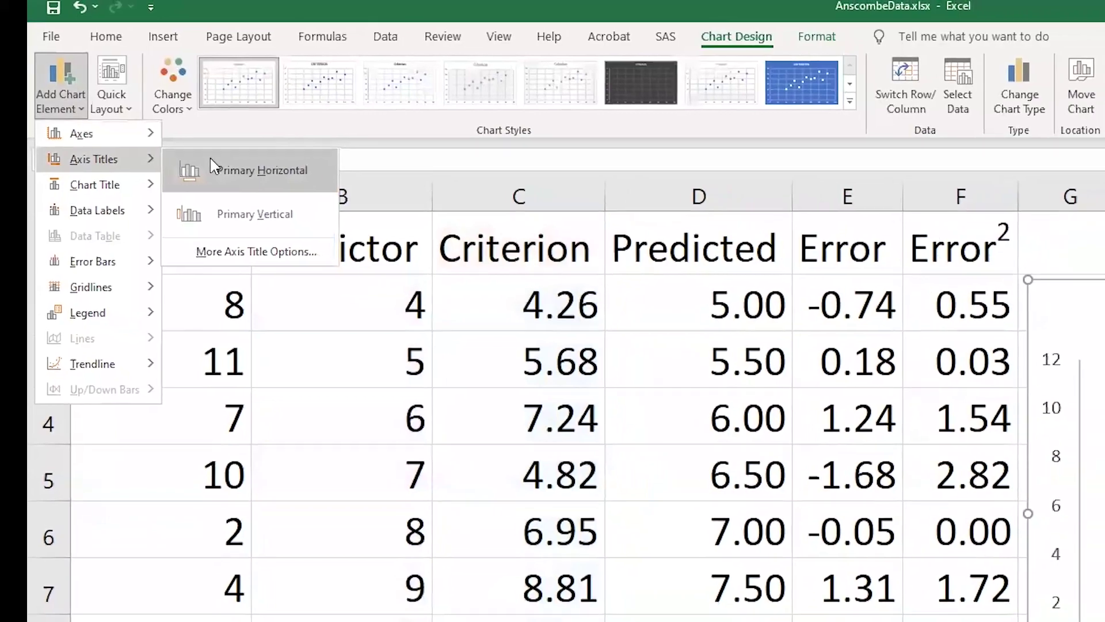
left_click(242, 175)
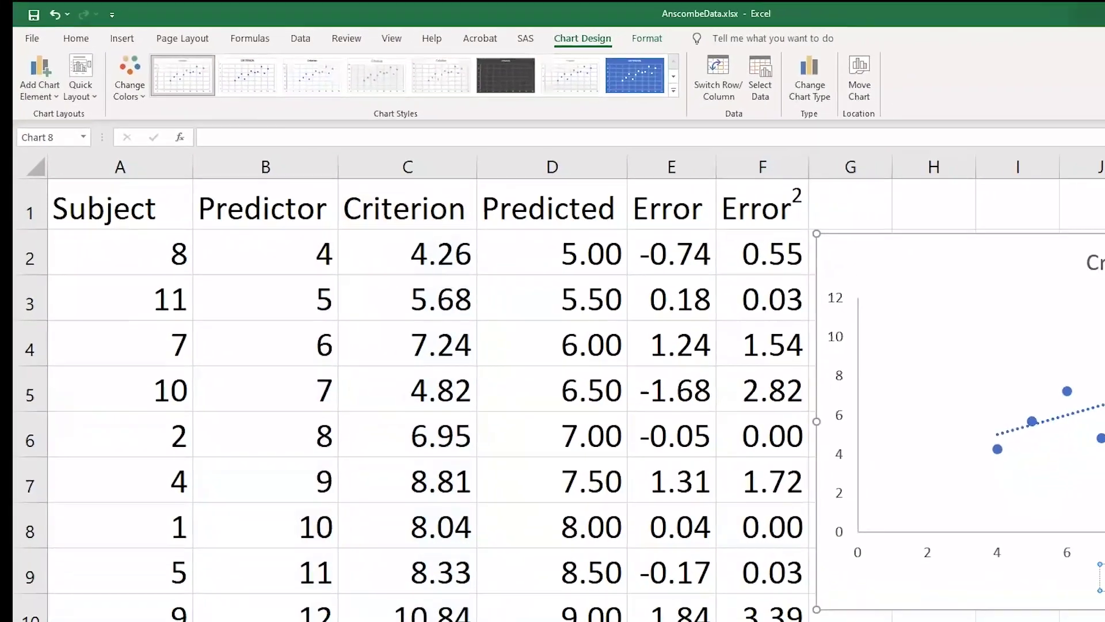
left_click(1104, 613)
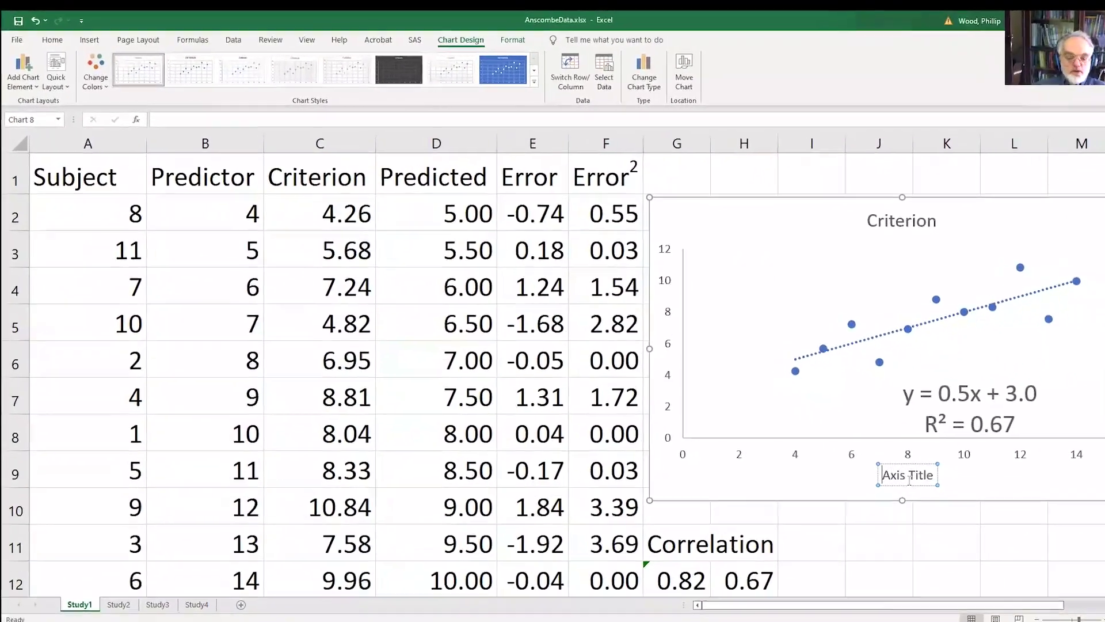
double_click(912, 481)
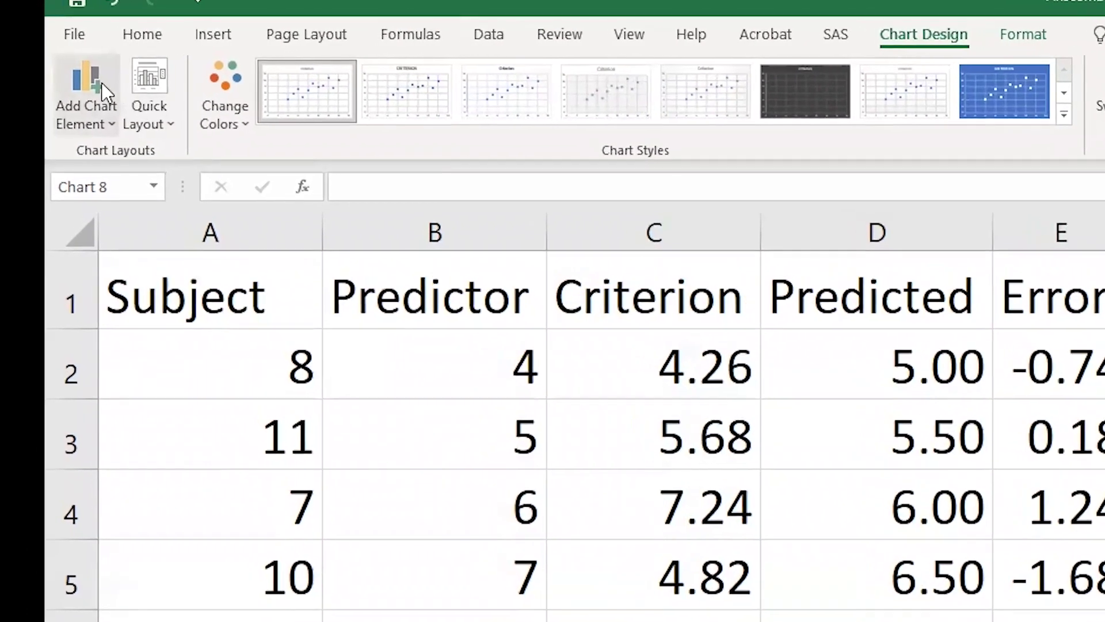
Step: Add a primary vertical axis title to the scatterplot and label it Criterion
left_click(101, 86)
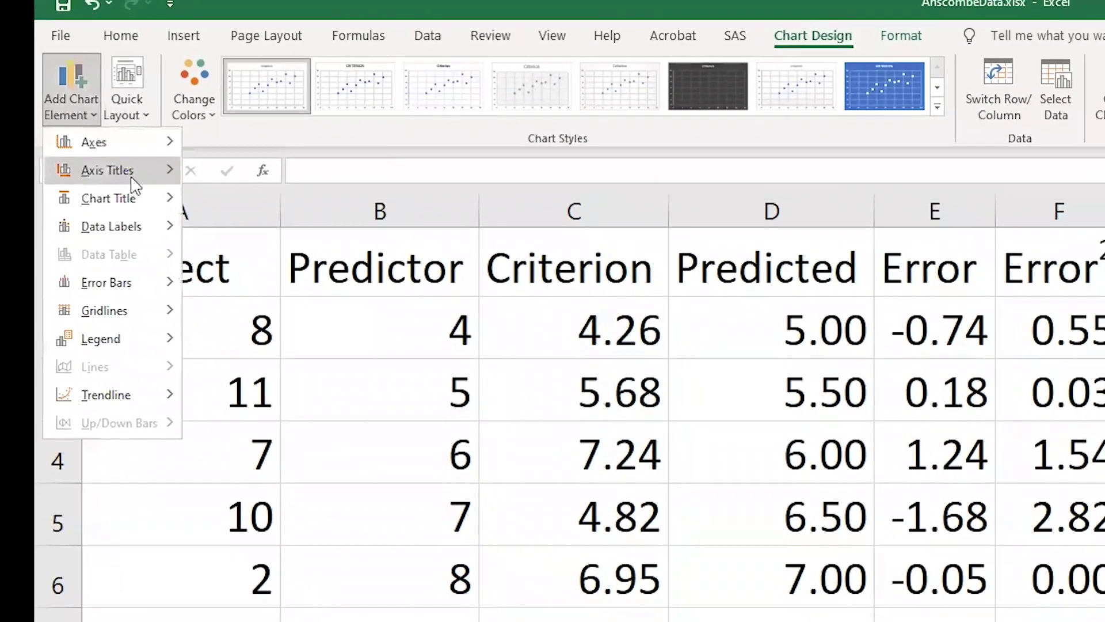
mouse_move(138, 176)
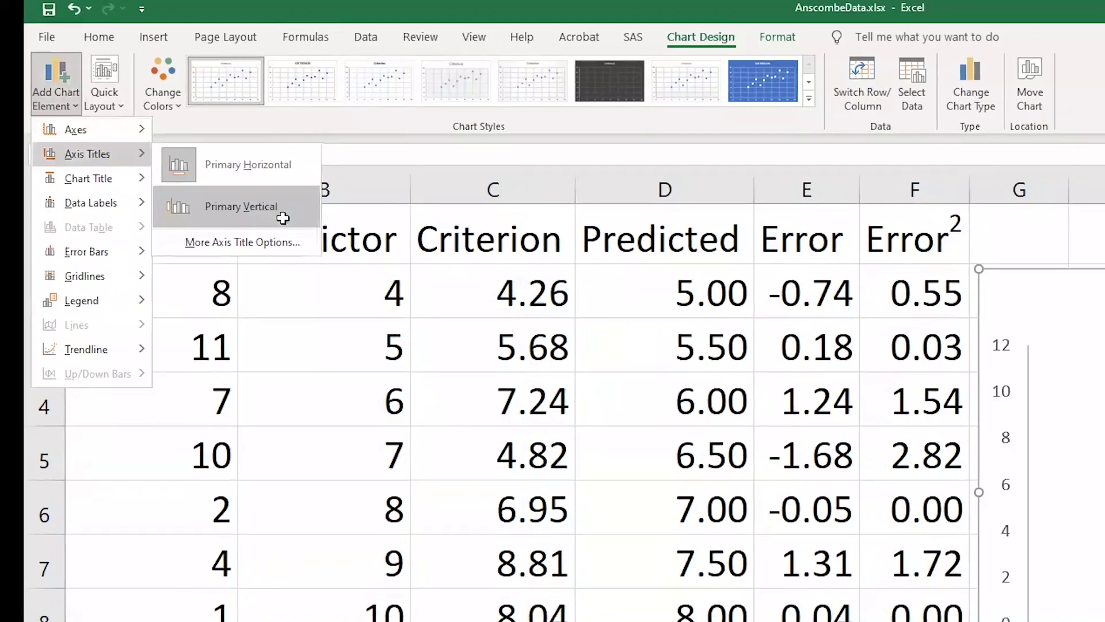
left_click(283, 217)
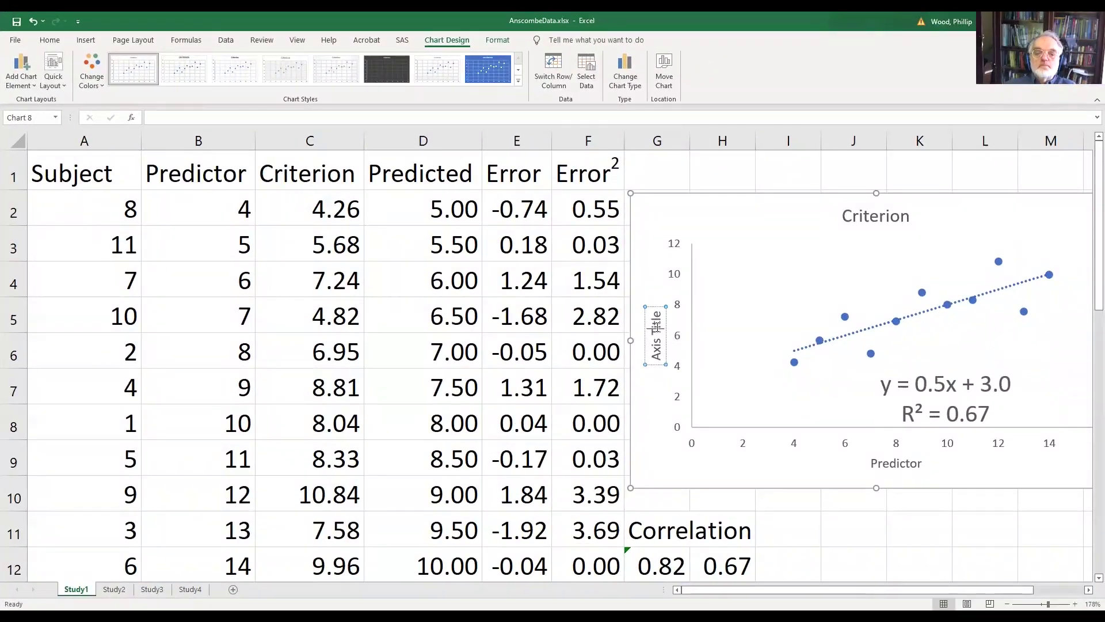
triple_click(657, 327)
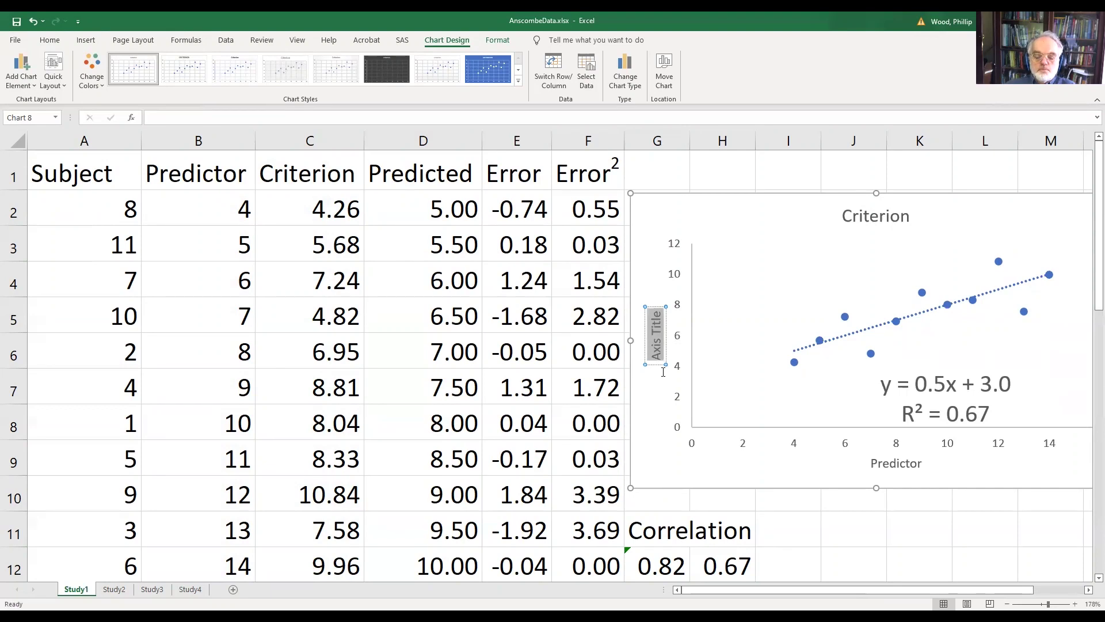
type("Criterion")
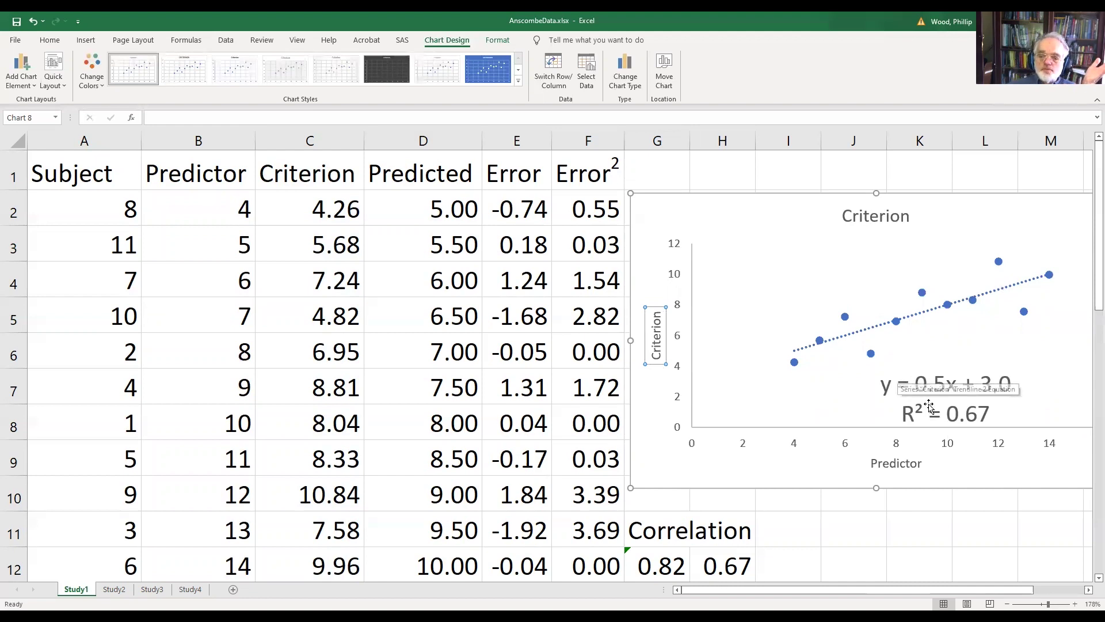
left_click(647, 172)
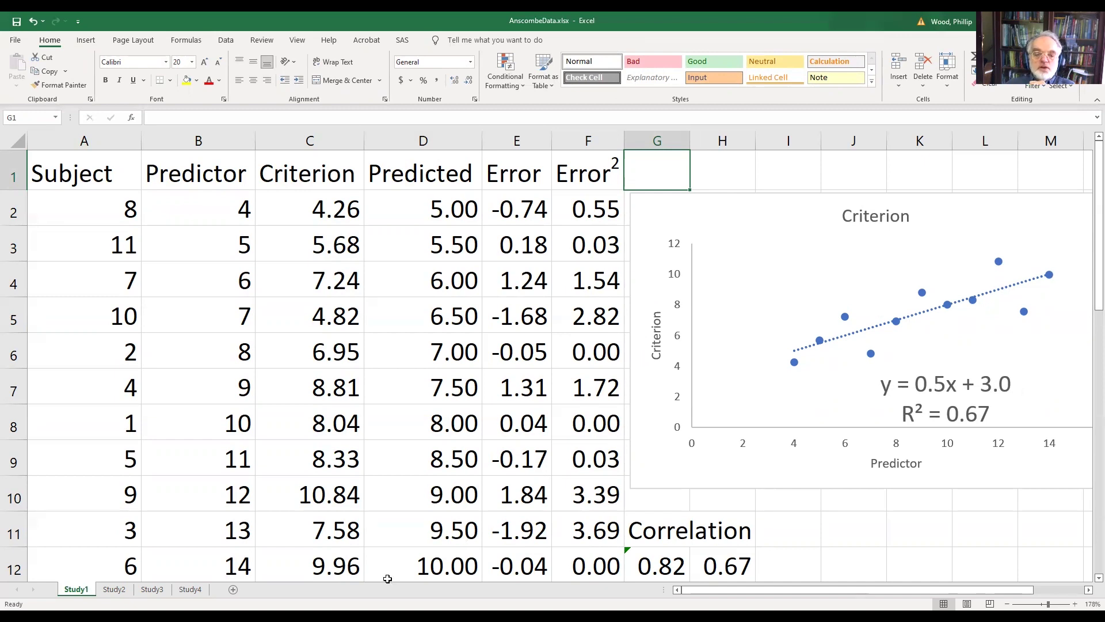
Step: Examine the scatterplots, regression equations and R² values on the Study2, Study3 and Study4 sheets
left_click(115, 589)
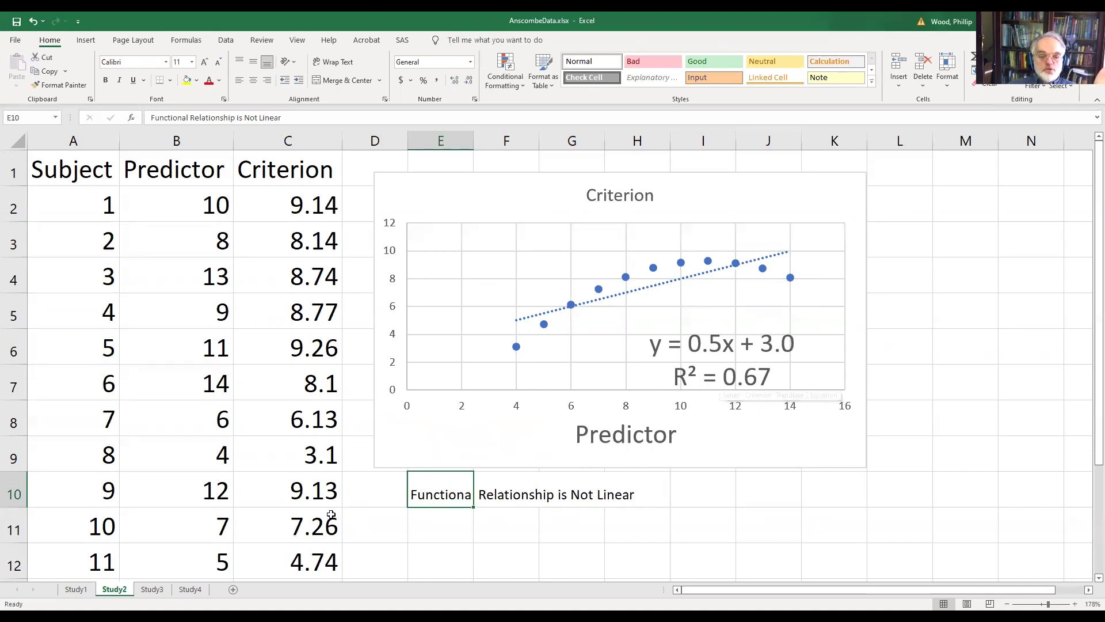
left_click(152, 589)
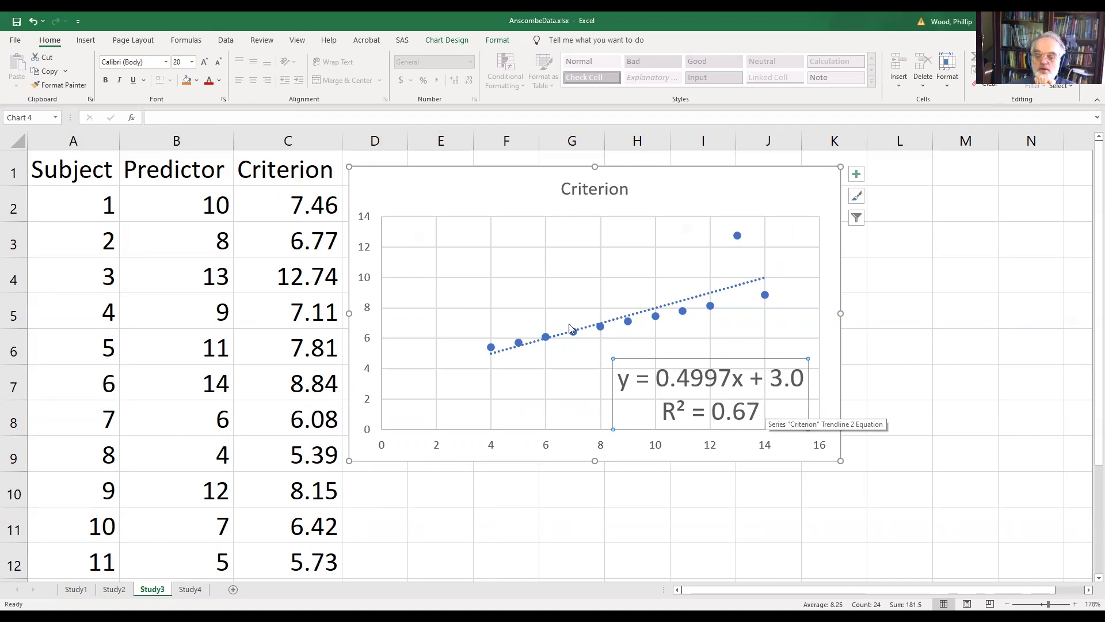
mouse_move(739, 238)
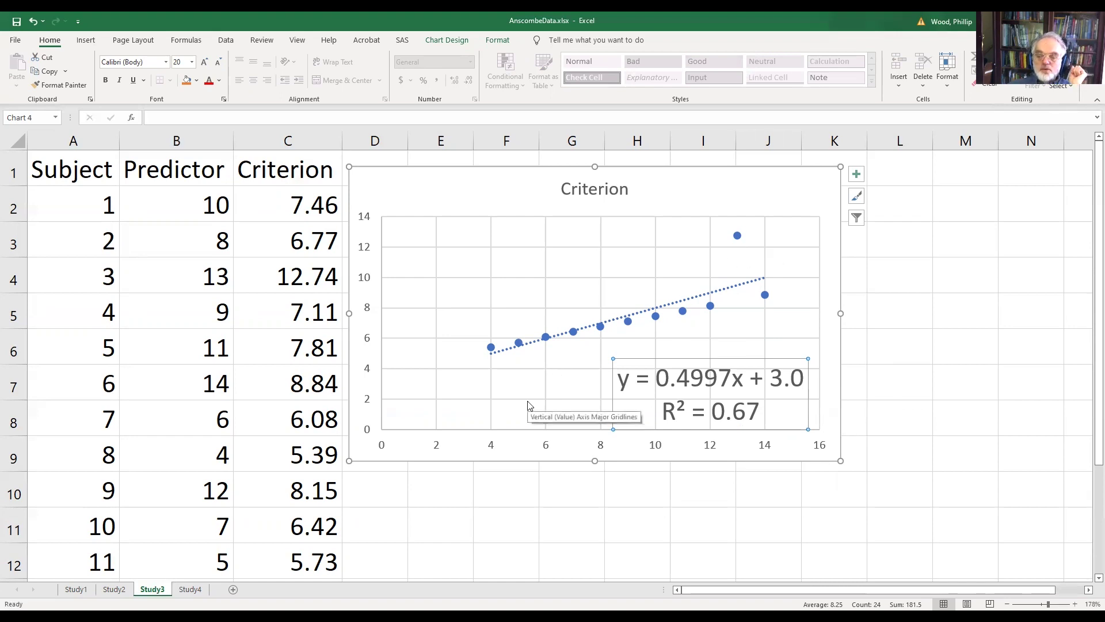
left_click(190, 588)
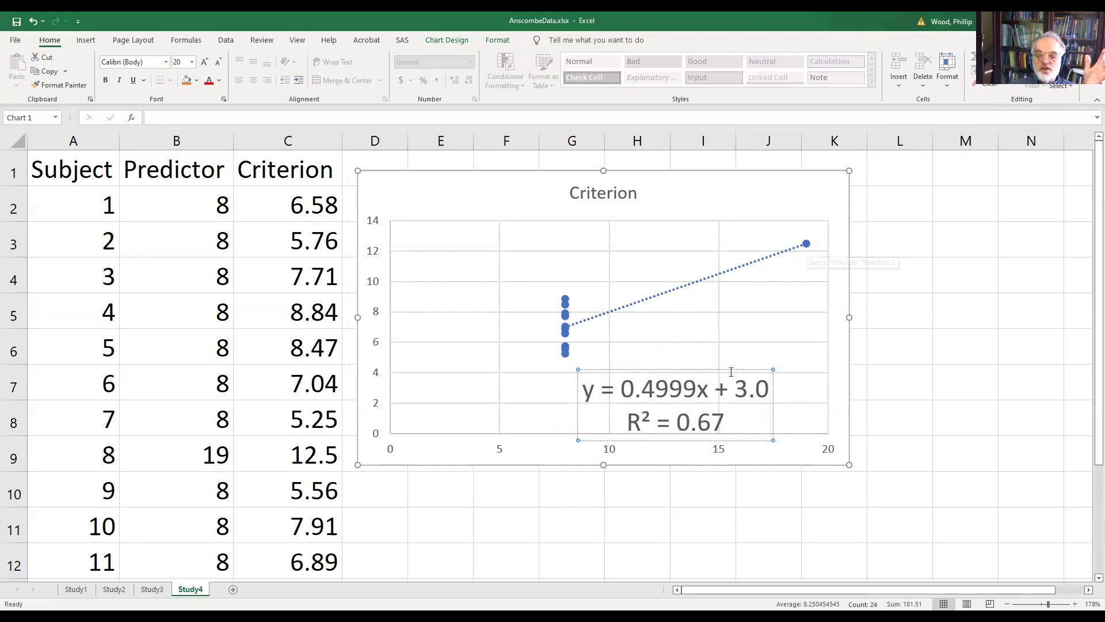
left_click_drag(650, 386, 677, 387)
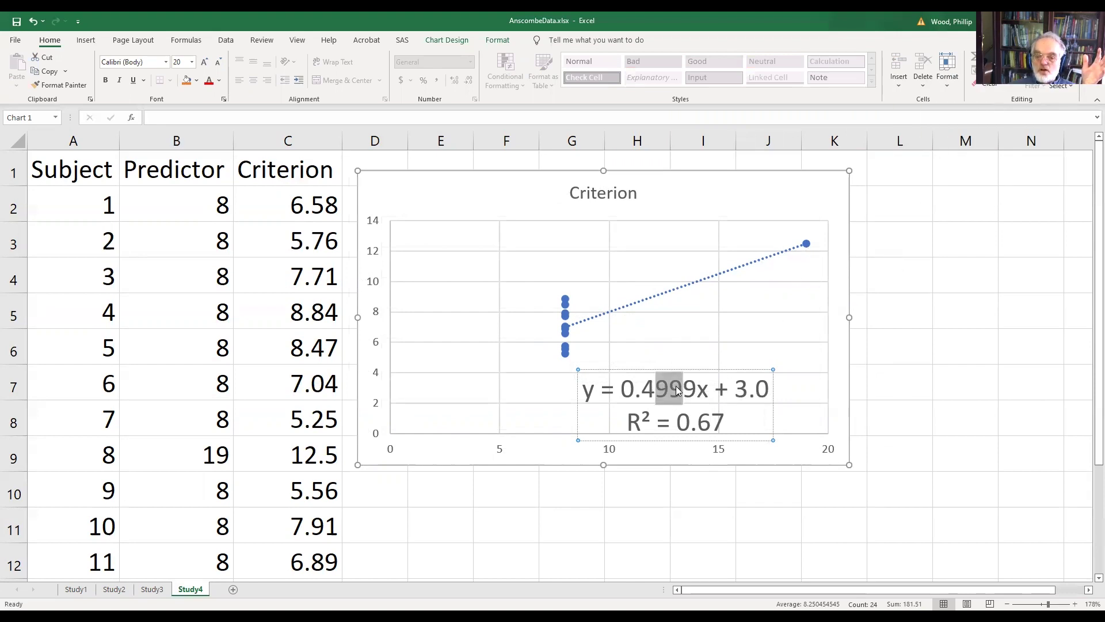
left_click(748, 389)
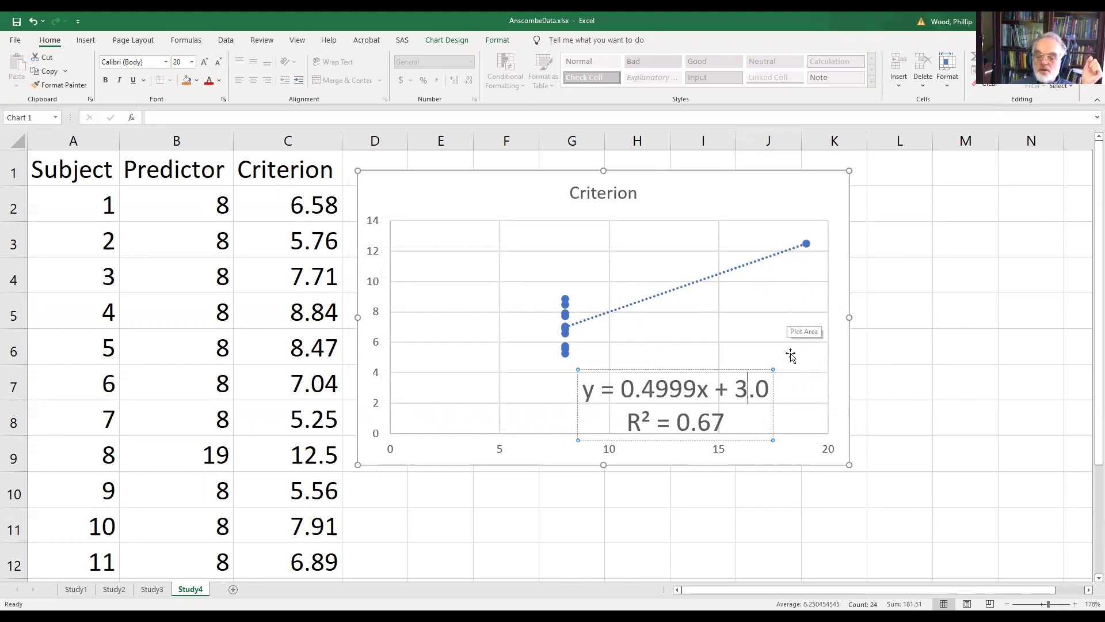
double_click(736, 421)
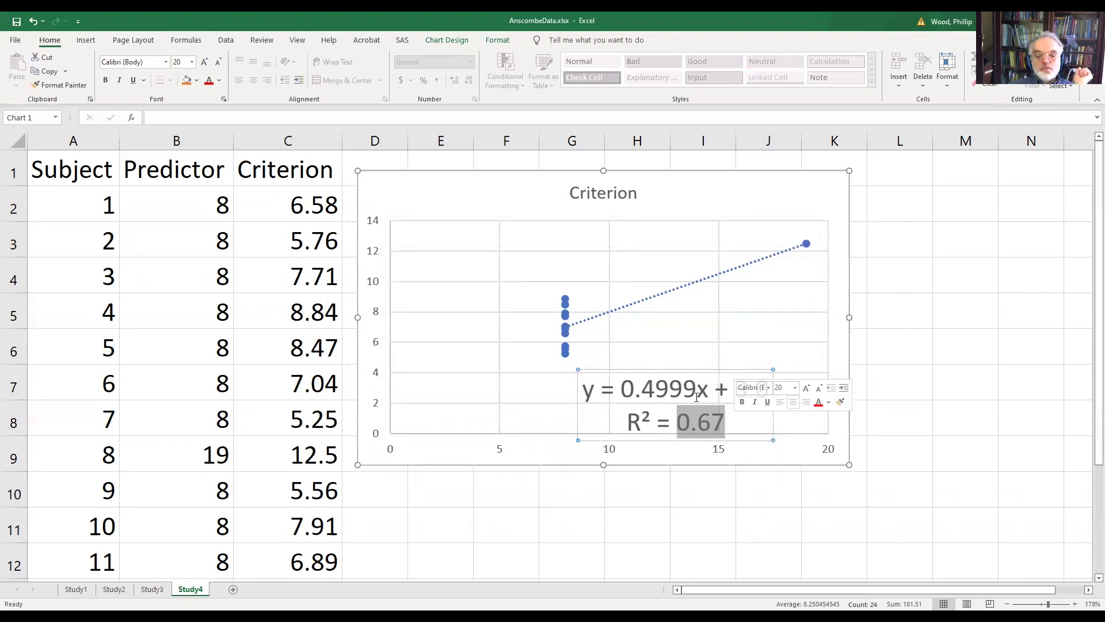
Step: Return to the Study1 sheet and review the Error and Error² columns beside its chart
left_click(76, 589)
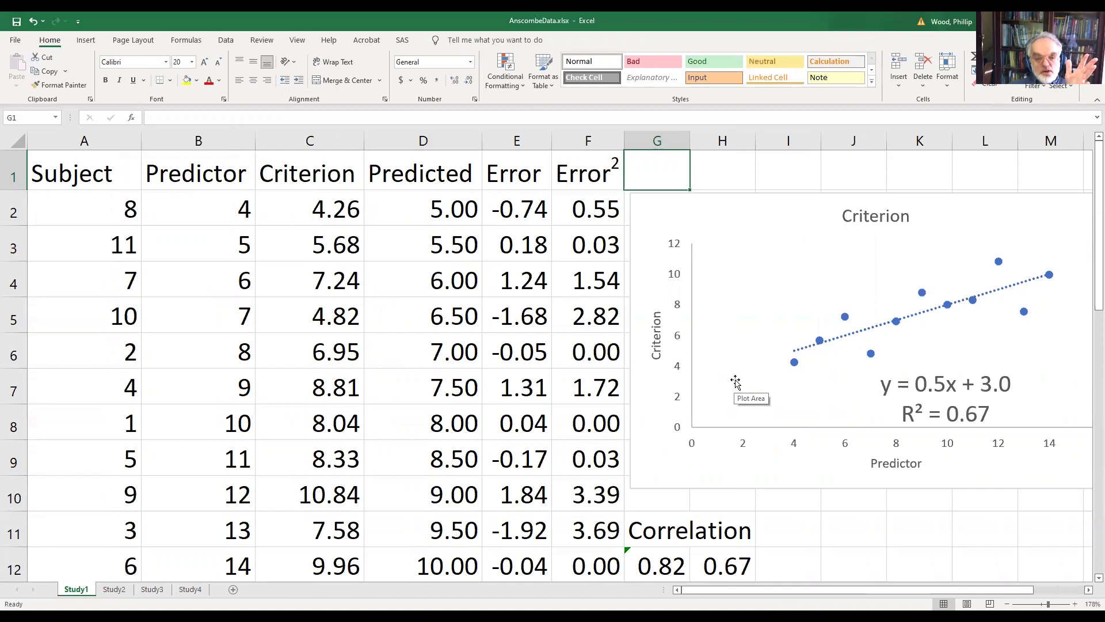
left_click(536, 170)
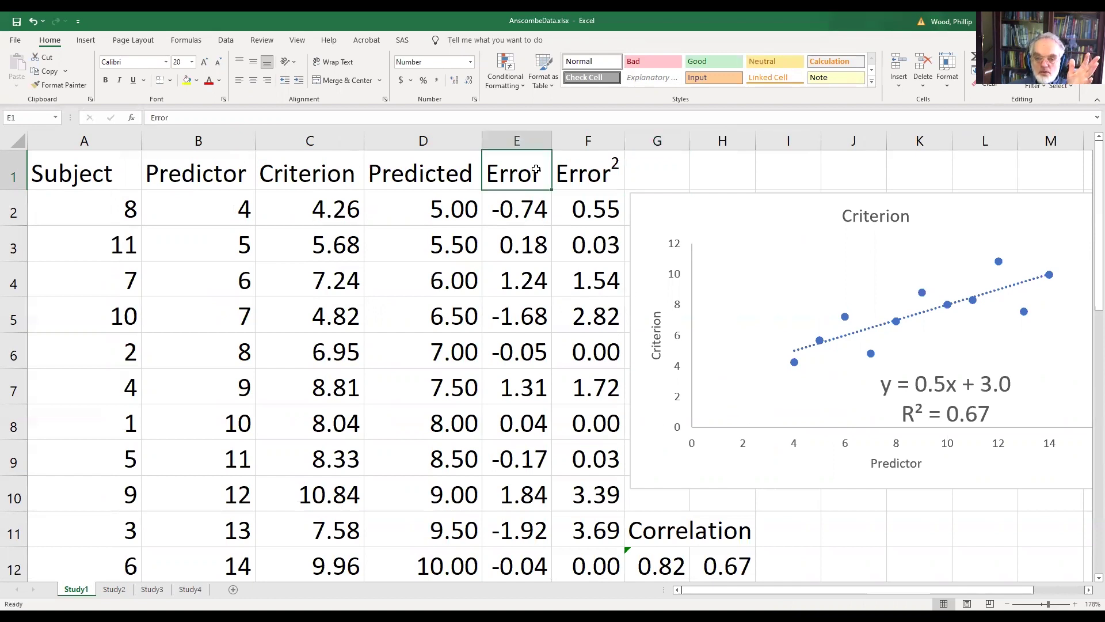
left_click(577, 172)
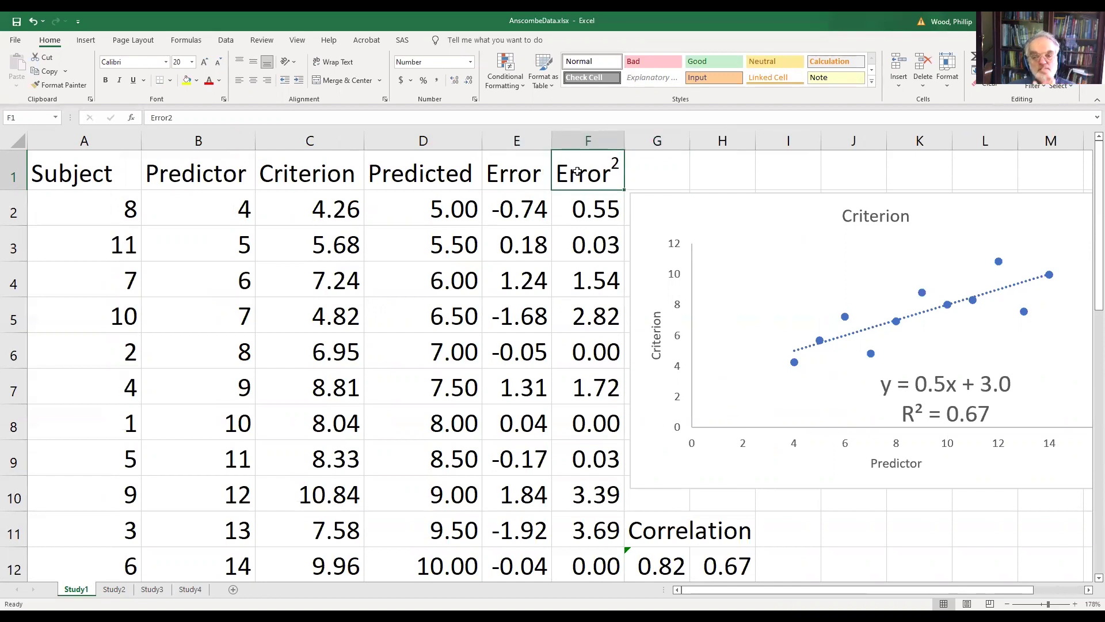